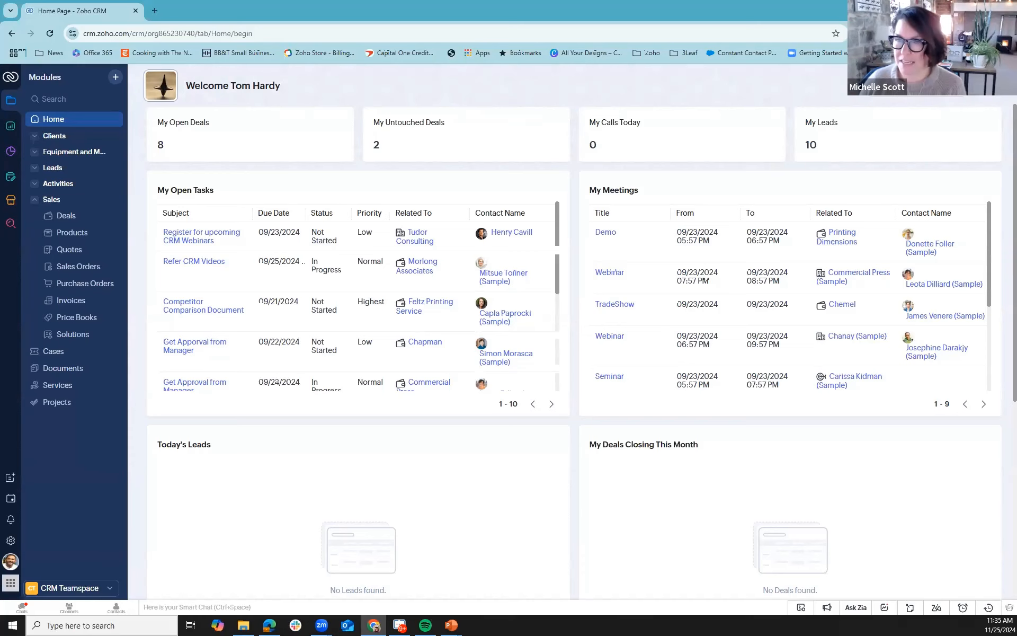
Open the Tudor Consulting contact's record from the search history and review its contact information and qualifications
click(11, 225)
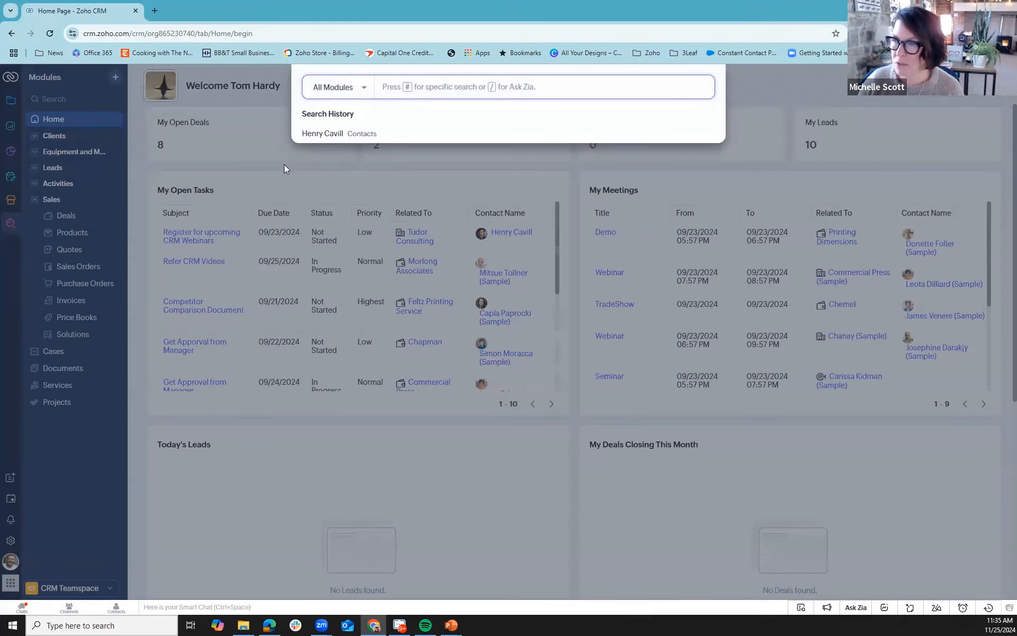
click(337, 133)
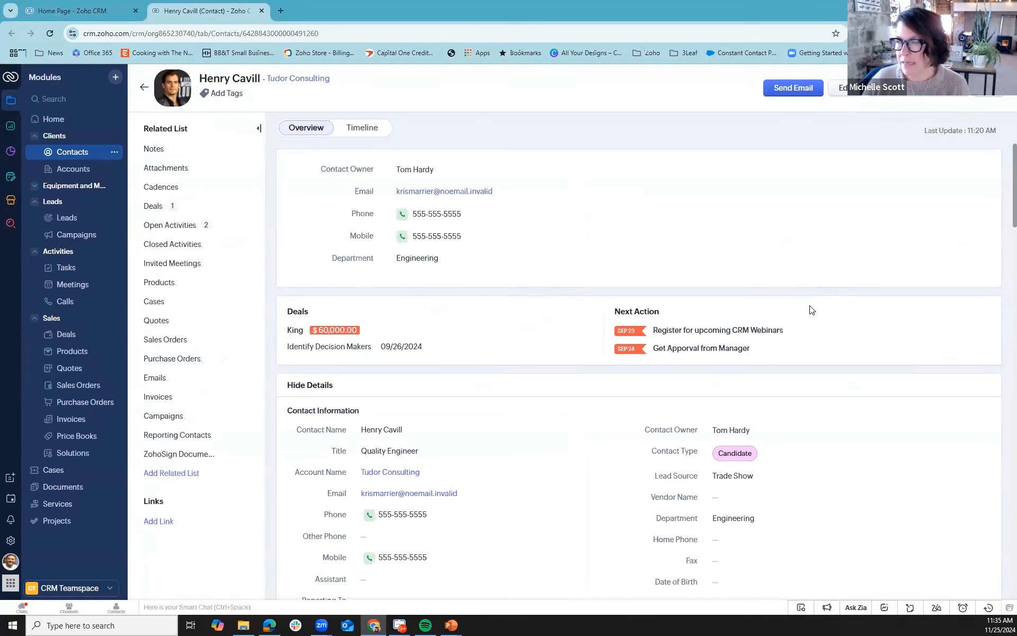
scroll(811, 310, down, 3)
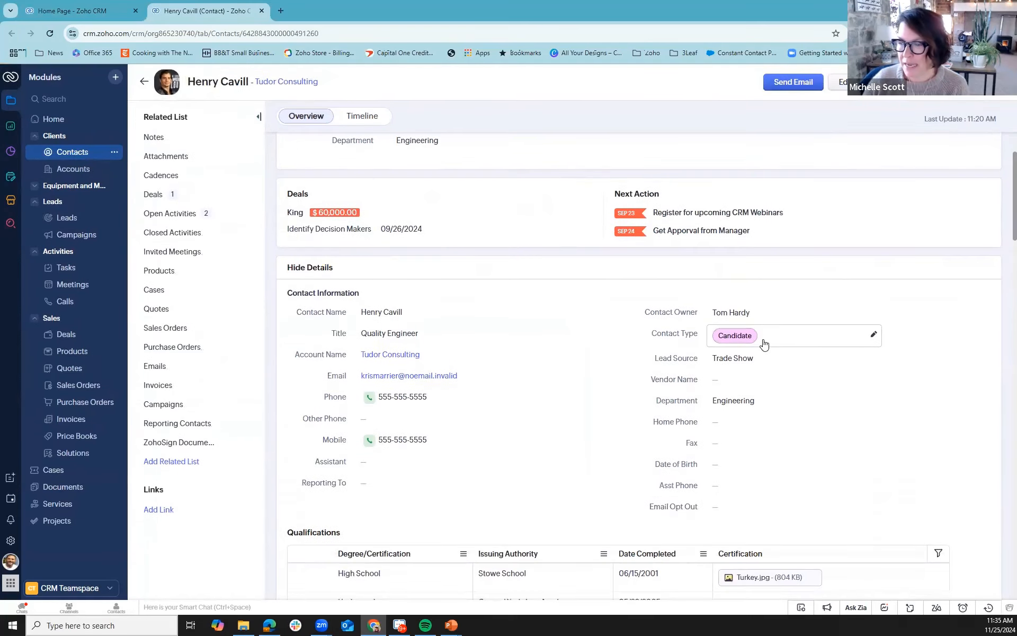
scroll(763, 345, down, 2)
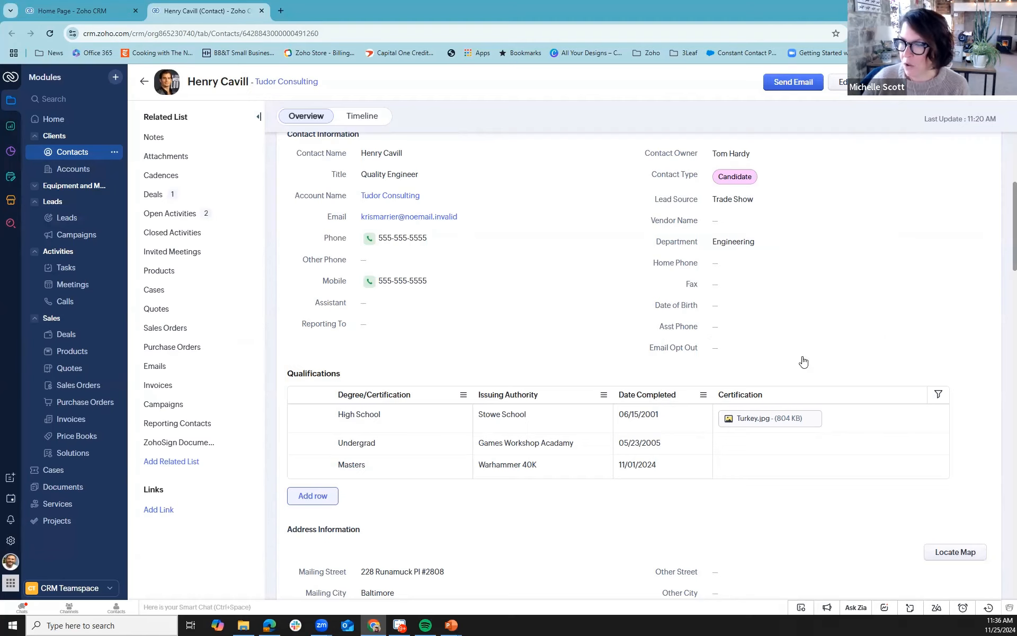
Try the Prospect contact type on the Tudor Consulting contact and set it back to Candidate
click(782, 182)
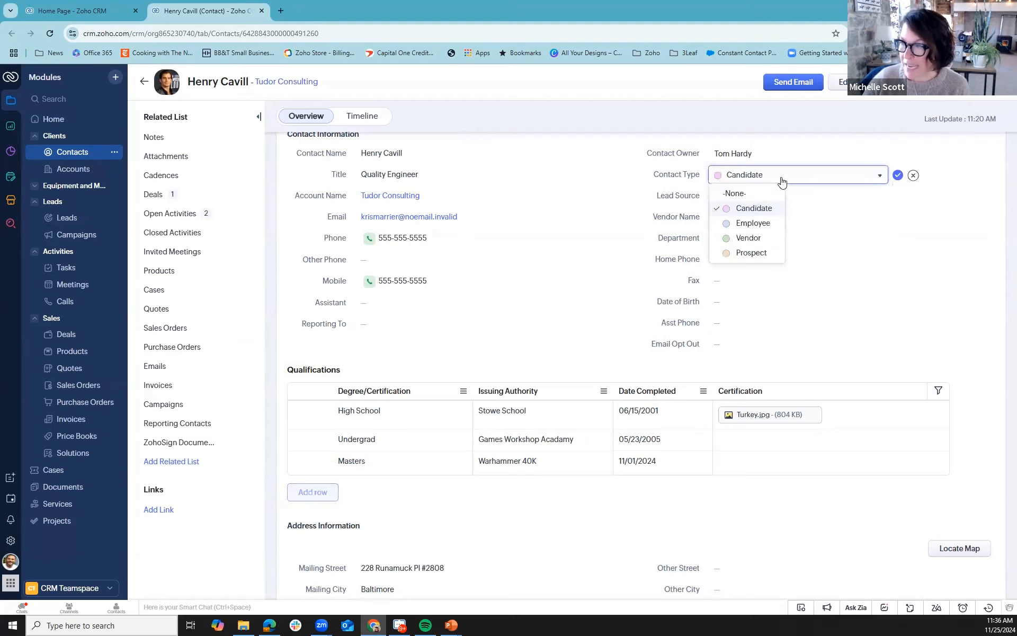
click(757, 252)
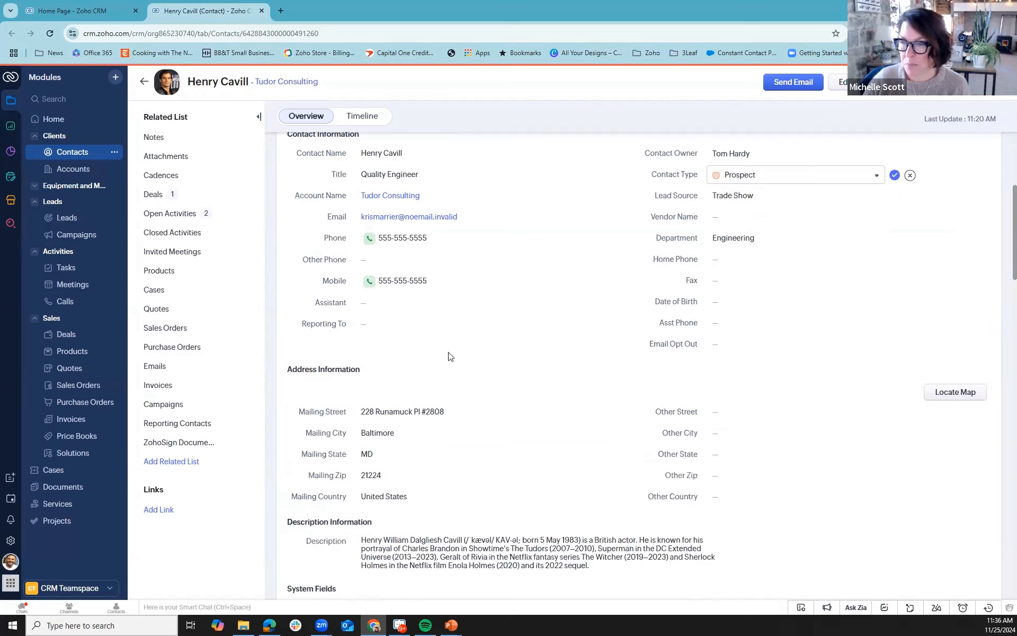
click(792, 181)
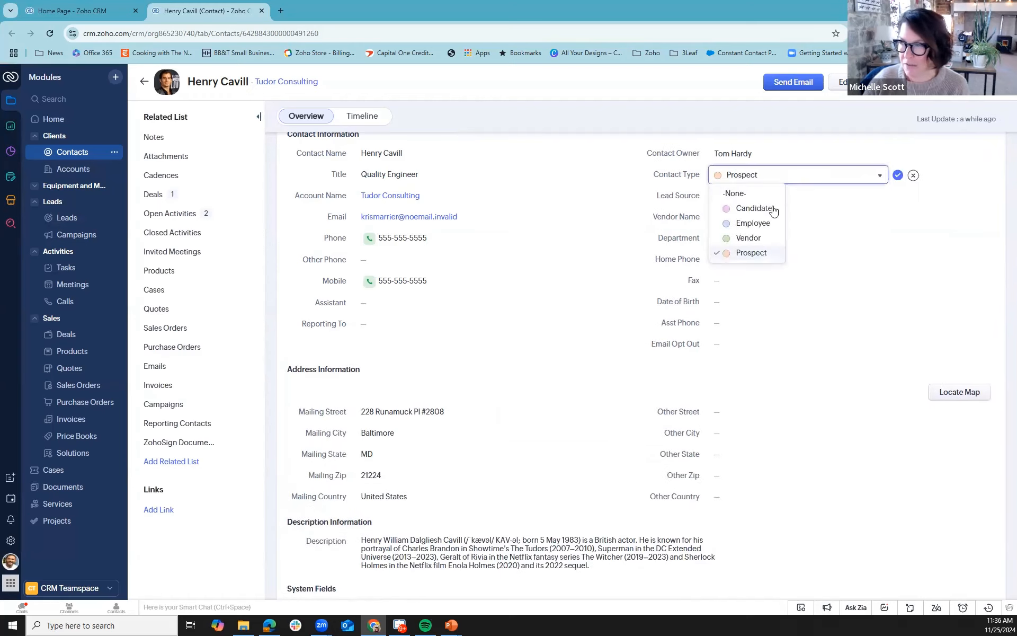
click(798, 208)
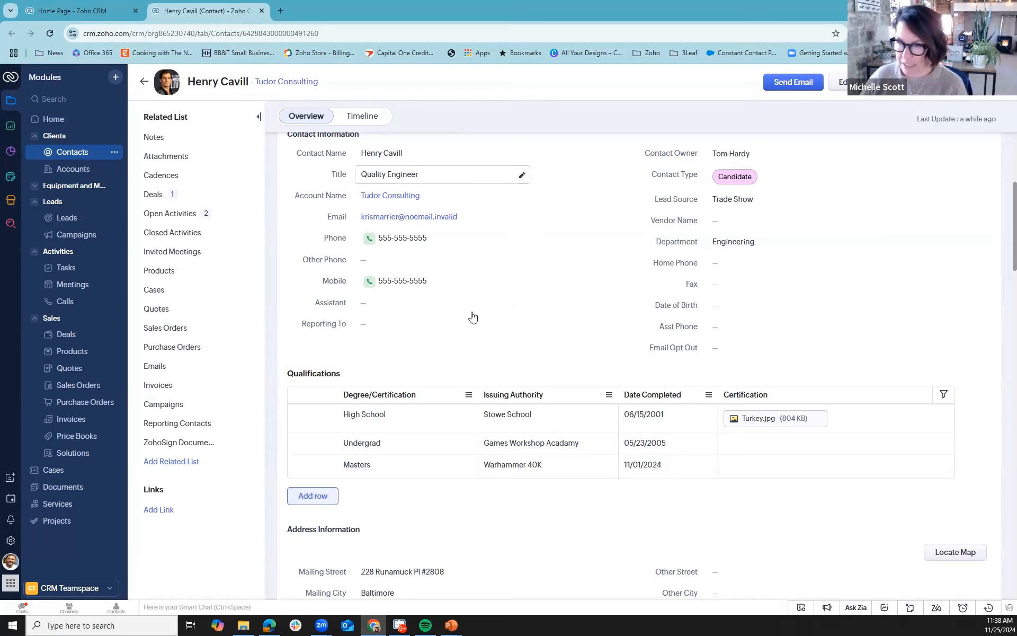
Add a Qualifications row with degree Doctorate, issuing authority Acting and completion date 11/01/2024
click(331, 497)
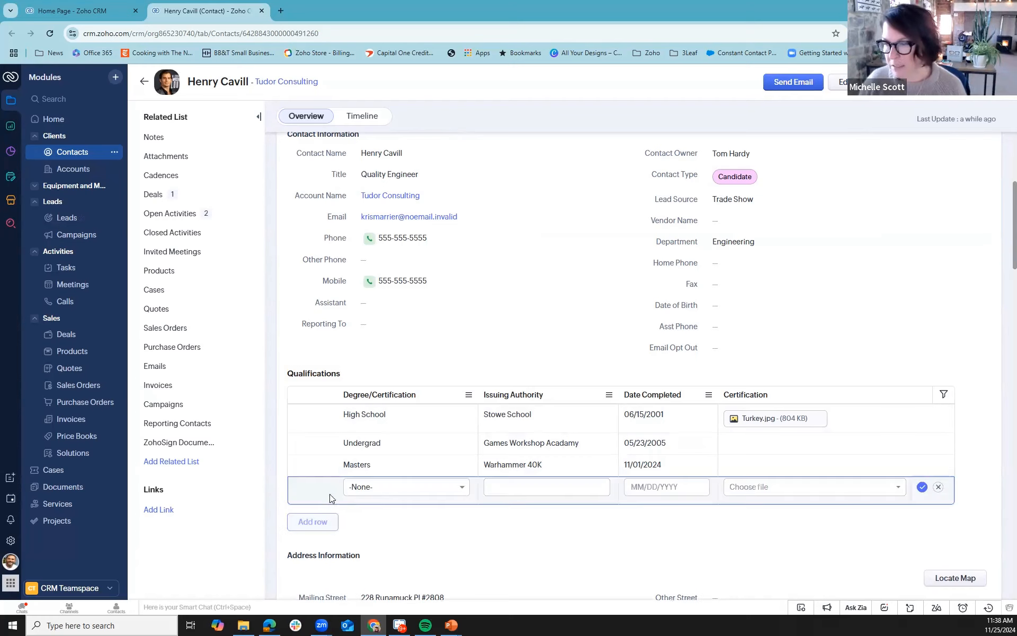
click(373, 490)
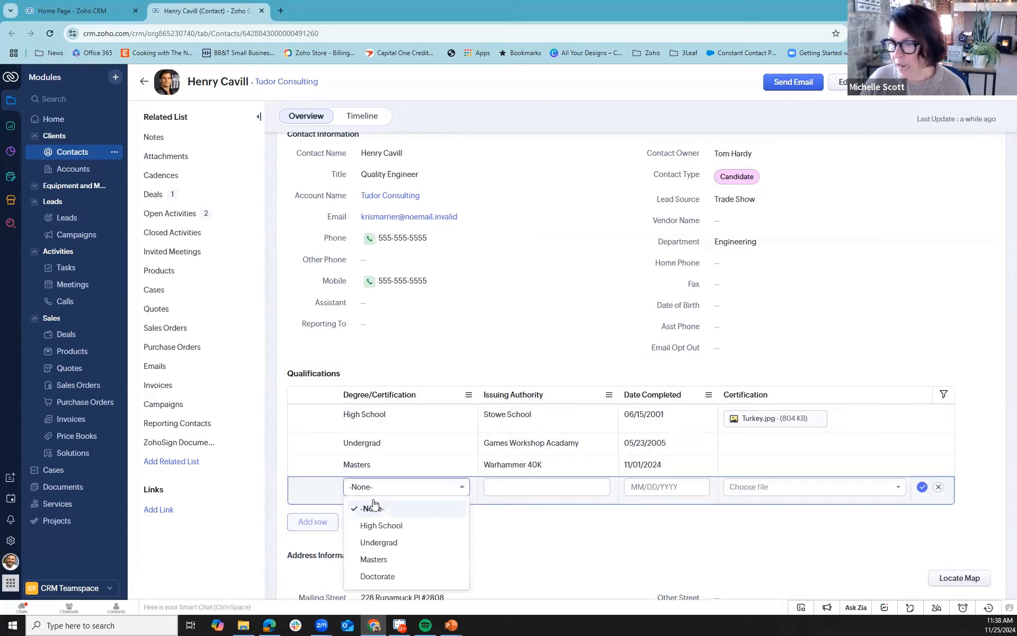
click(379, 582)
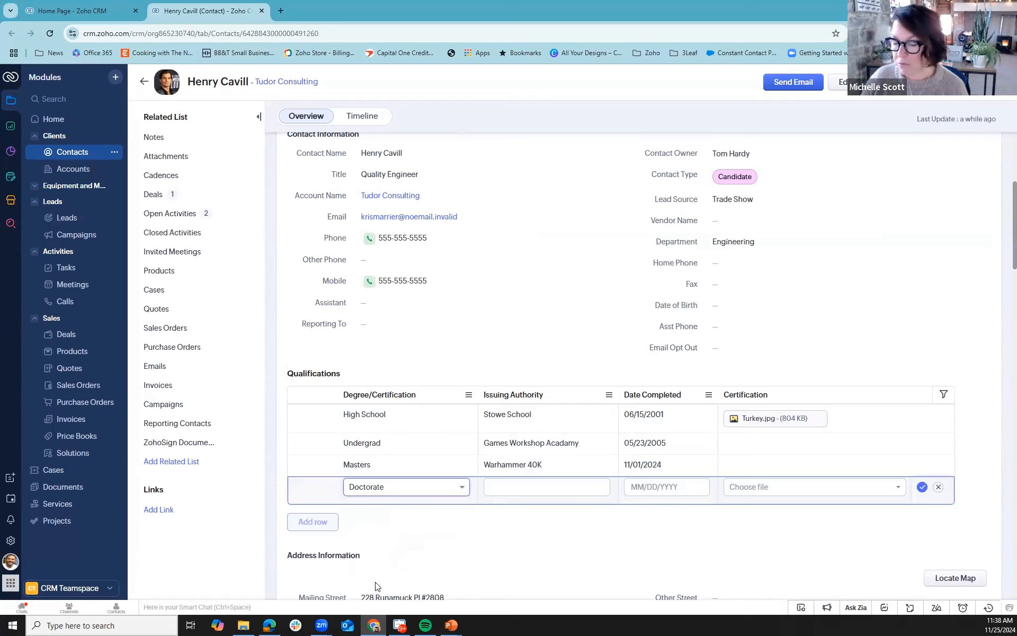
click(530, 482)
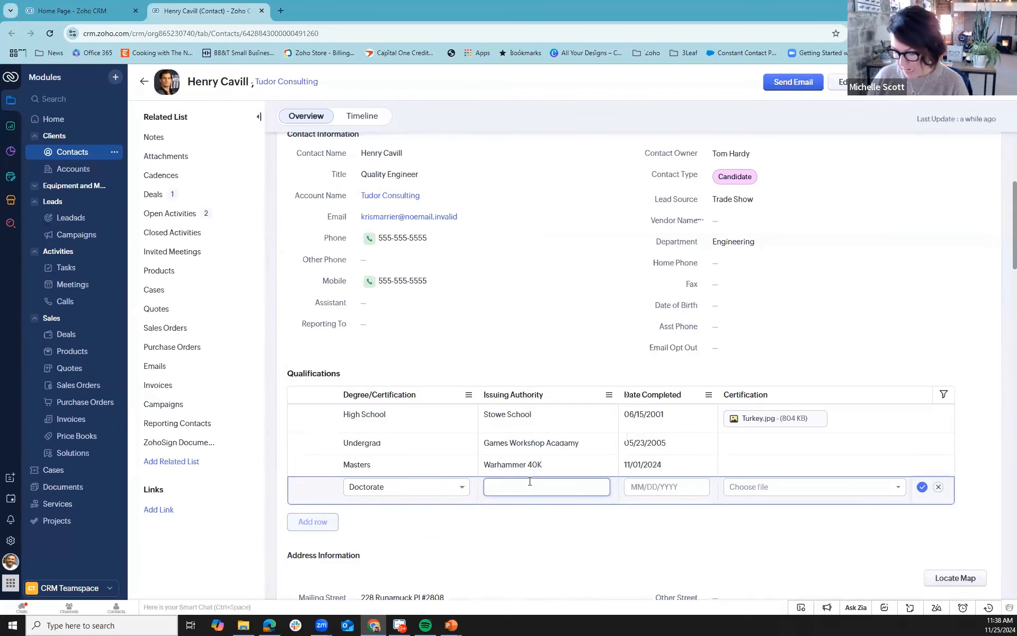
text(Acti)
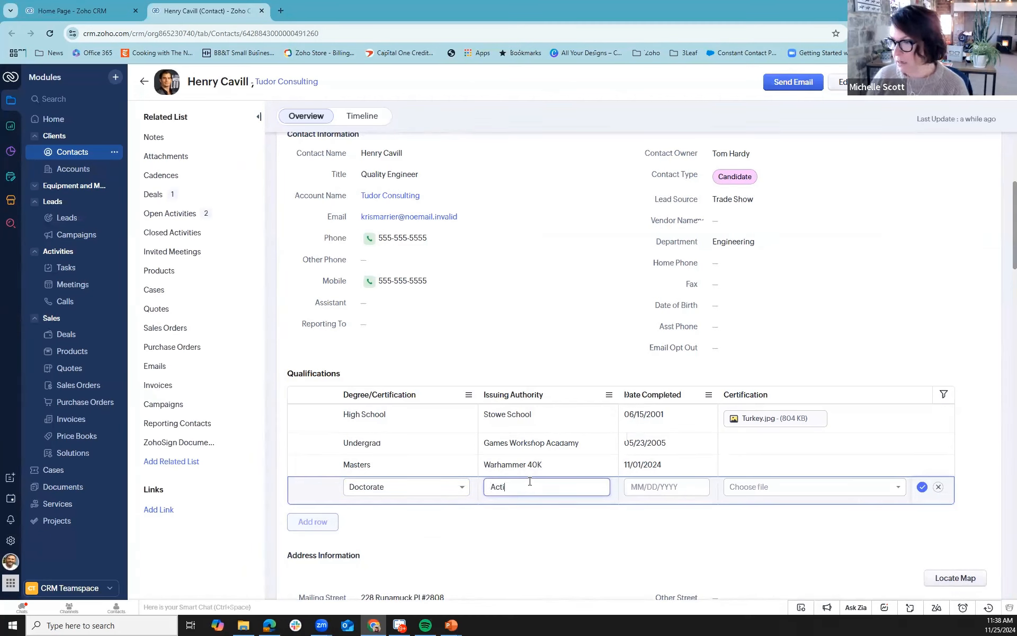
text(ng)
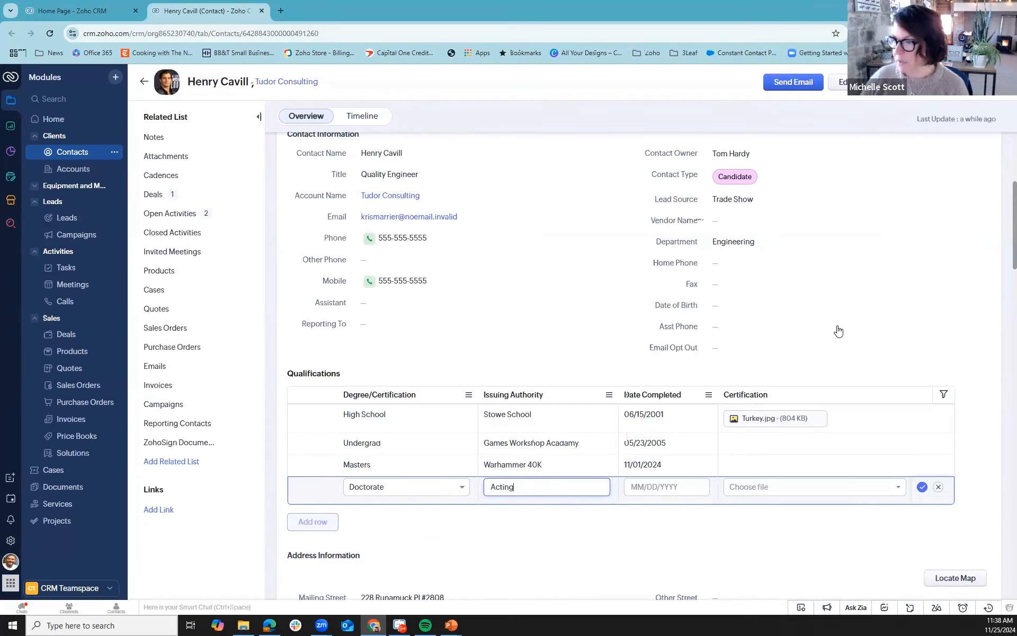
click(682, 480)
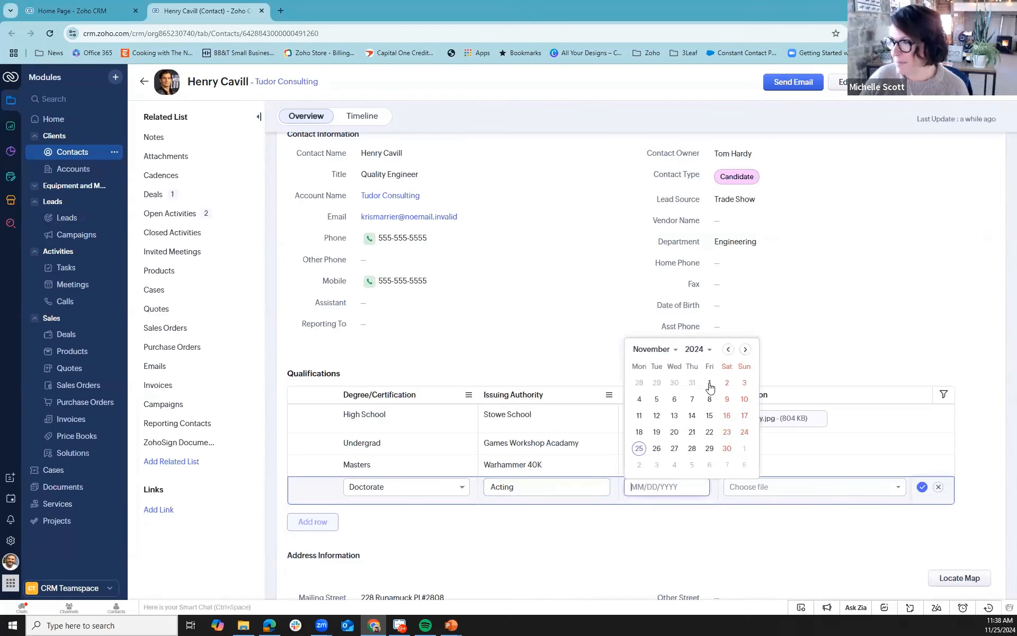
click(710, 387)
Upload 2024-11-21_15-55-14.jpg from Downloads as the Doctorate row's certification and save the row
click(756, 483)
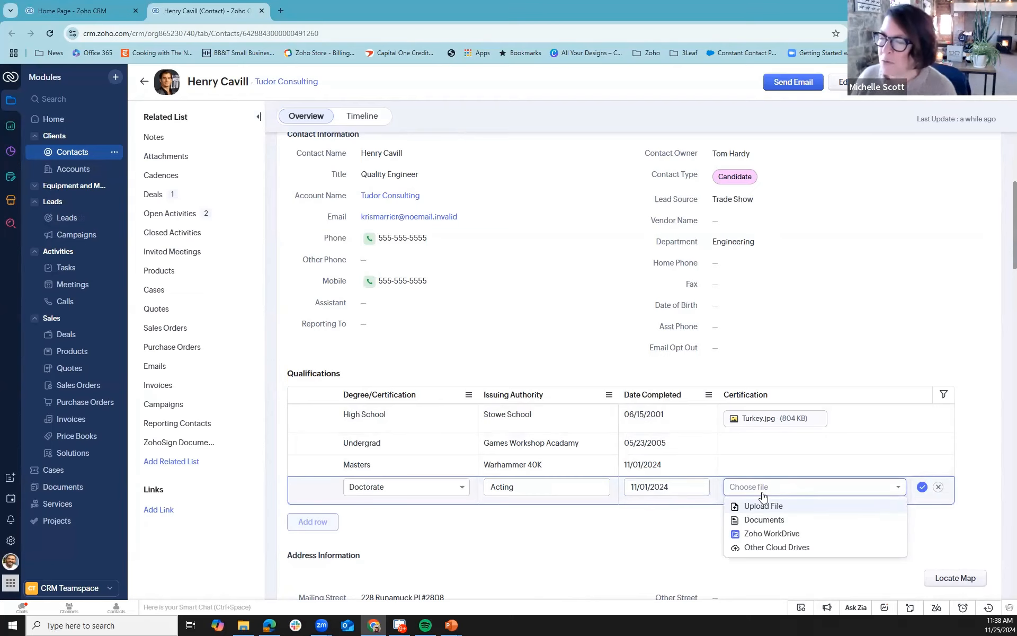
click(759, 508)
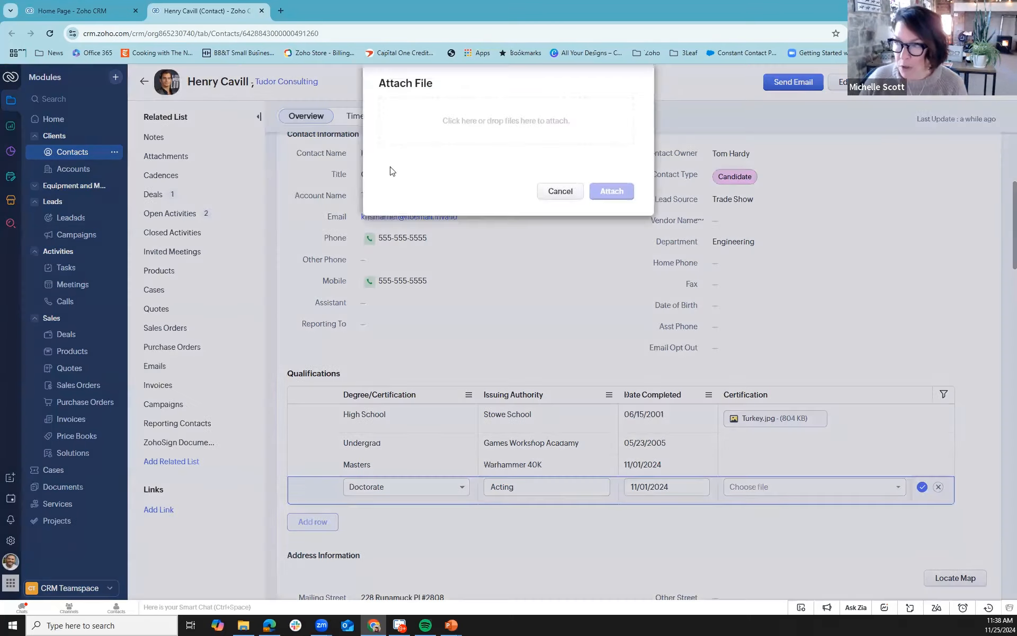
click(490, 126)
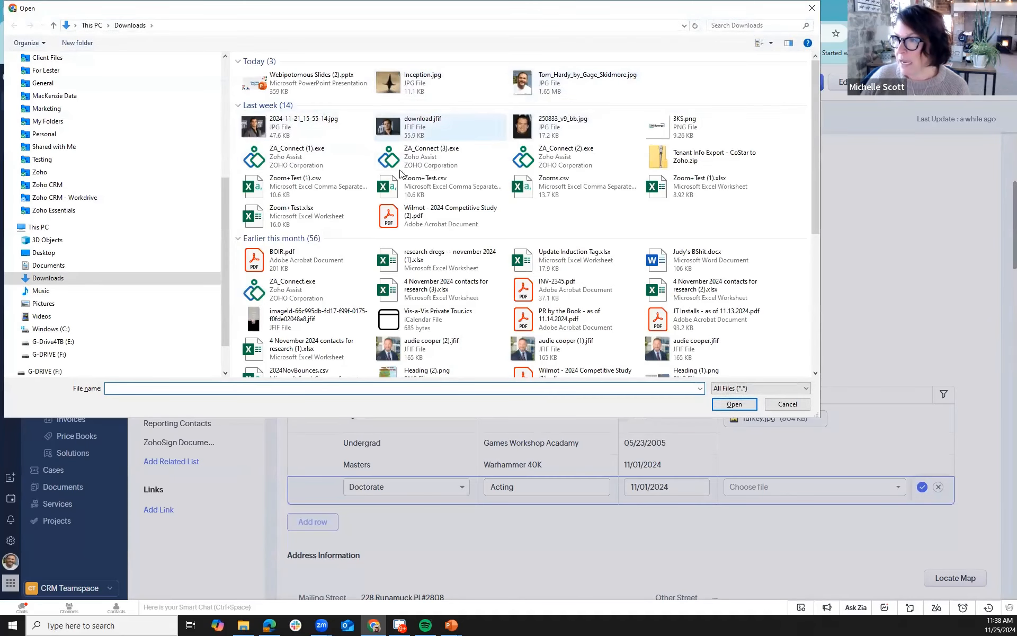
click(303, 127)
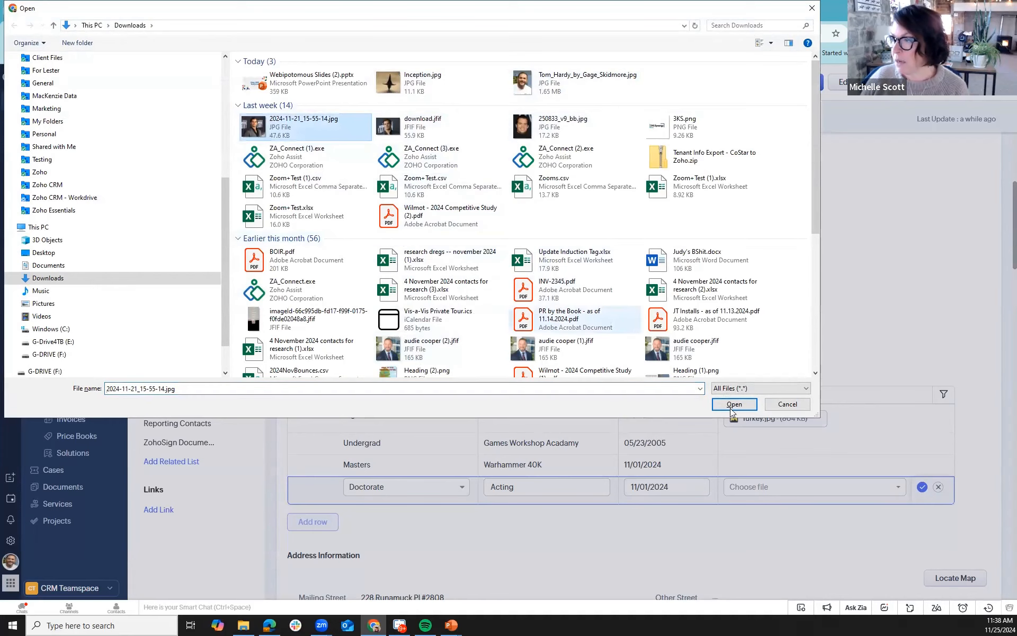
key(Return)
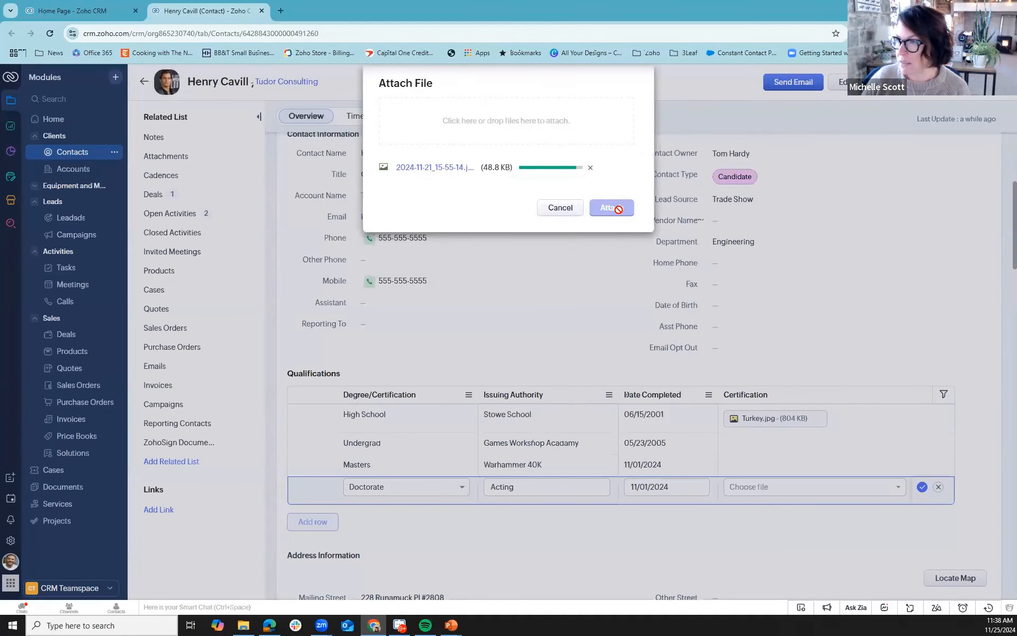
click(619, 212)
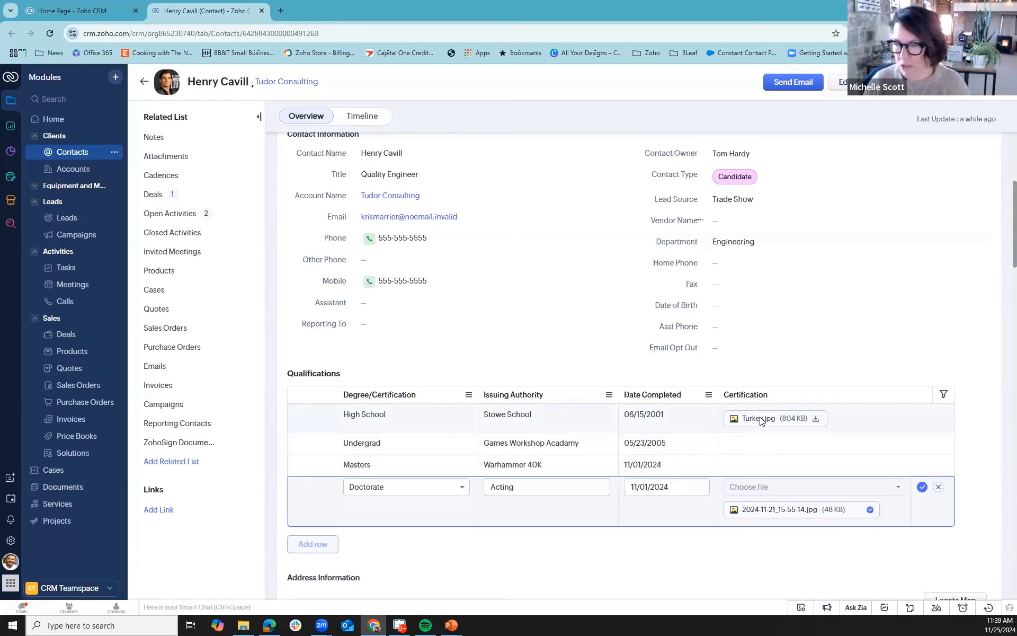
click(922, 487)
Open the Commercial Press (Sample) contact's record from the contacts list and review its contact information
mouse_move(252, 624)
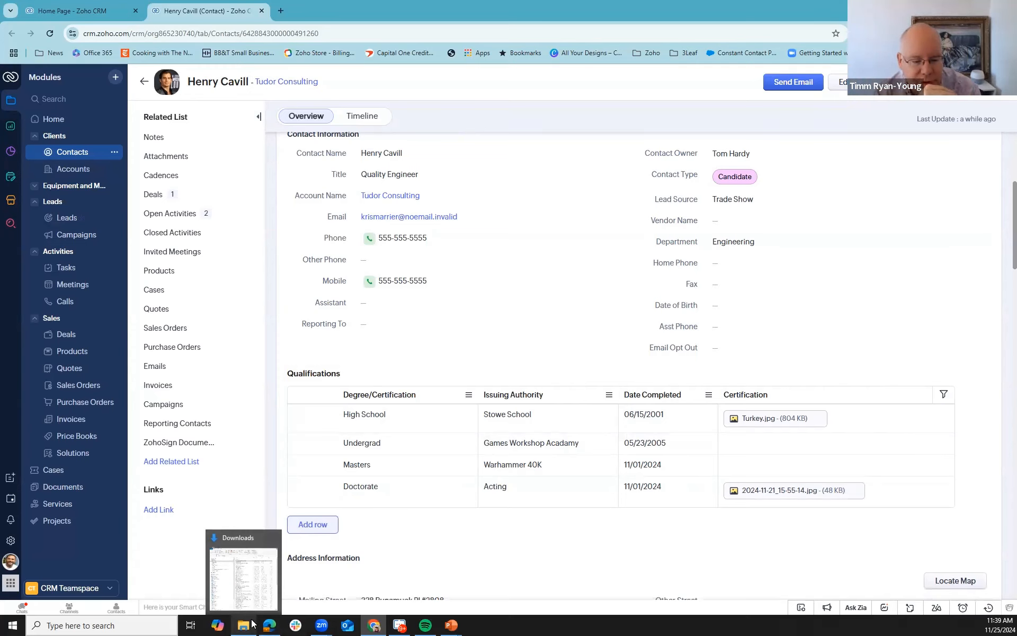
scroll(393, 484, down, 1)
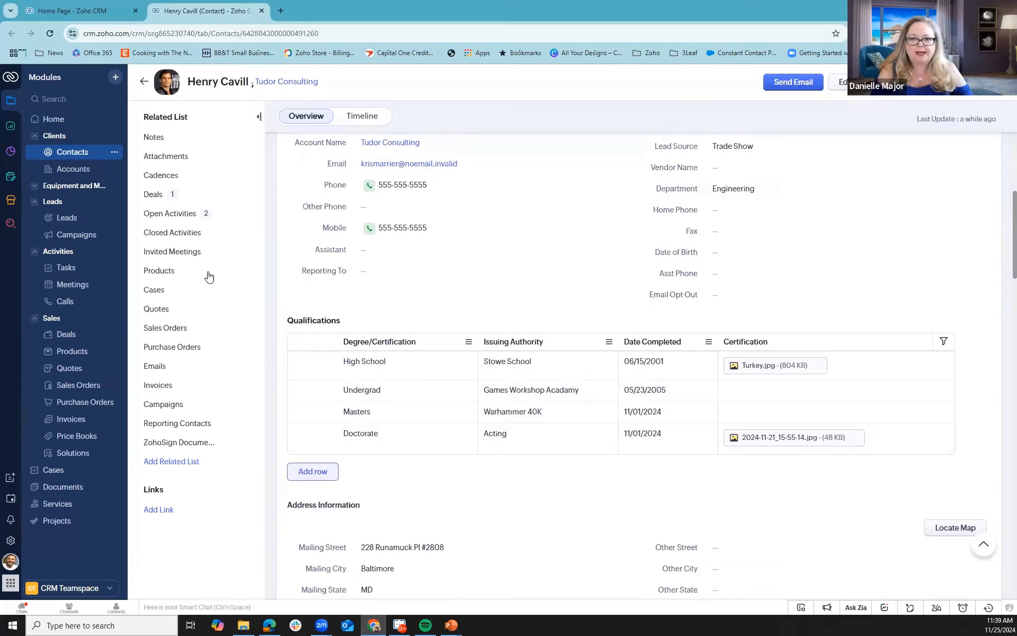
click(64, 151)
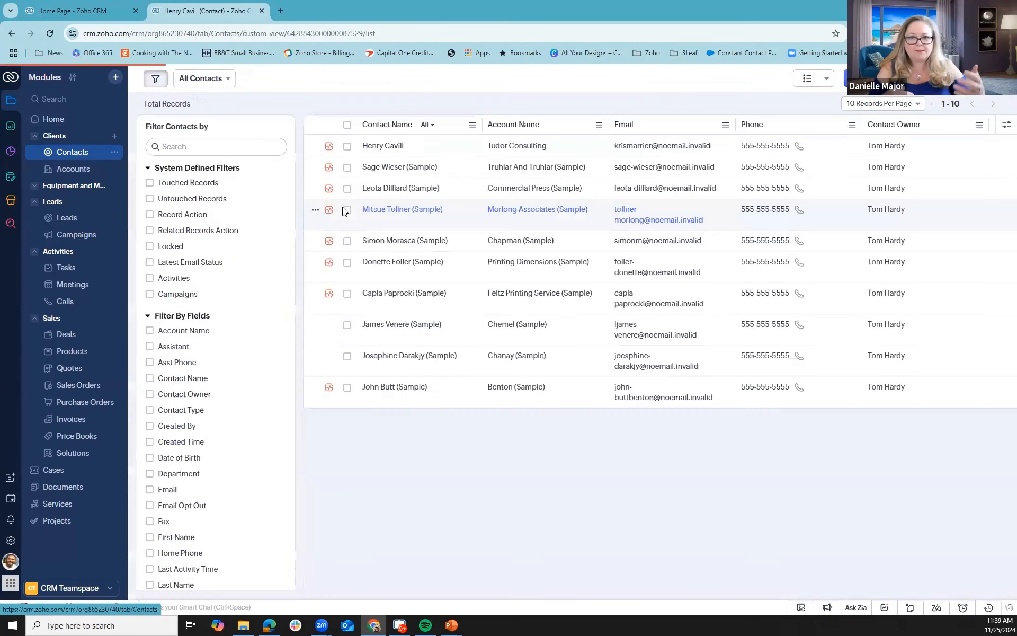
click(377, 189)
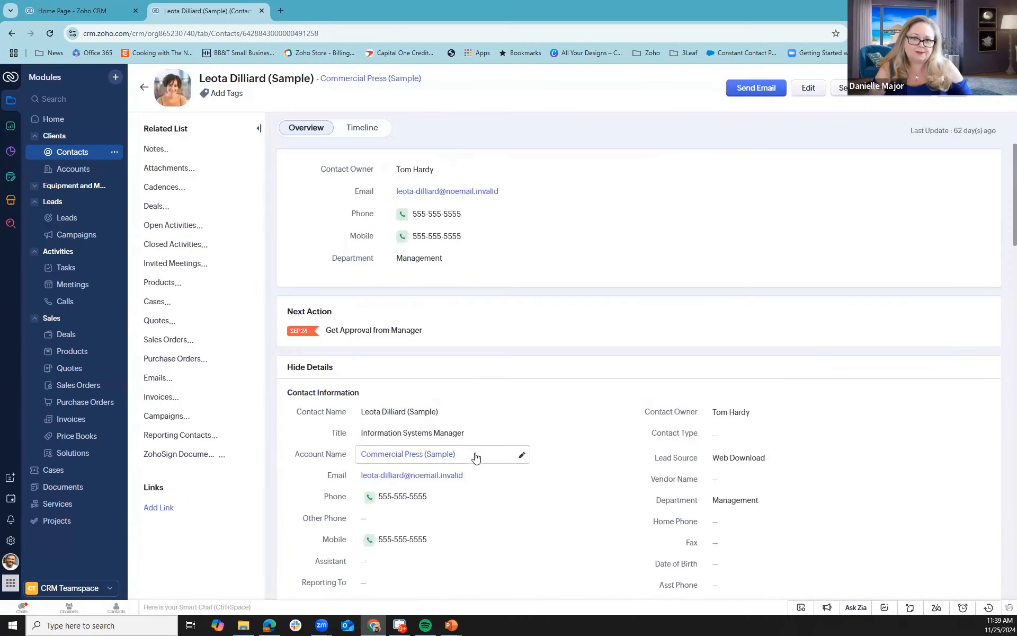
scroll(469, 453, down, 7)
scroll(727, 325, up, 5)
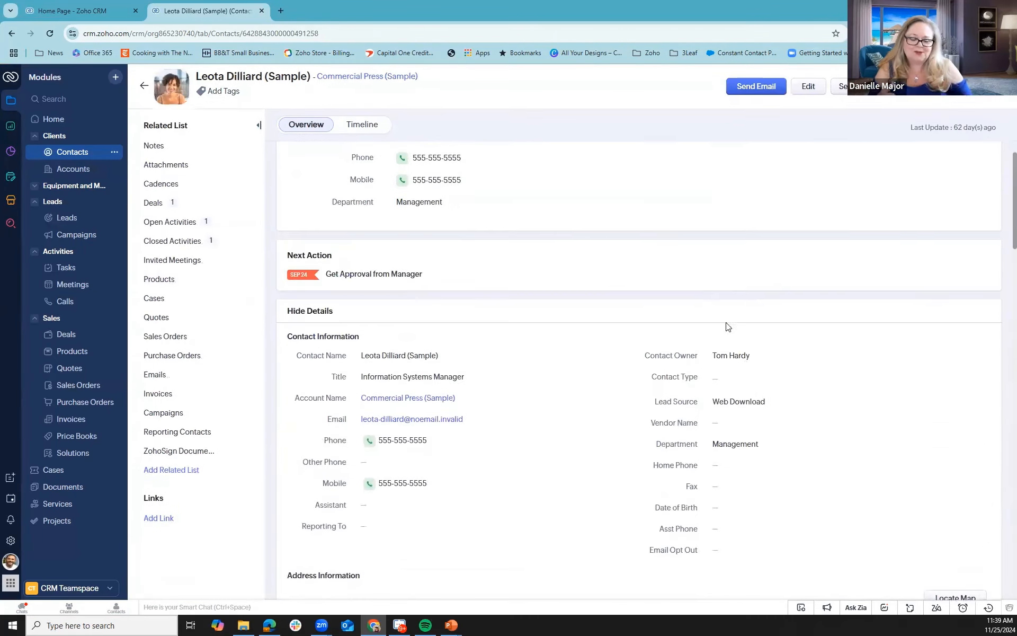
Set the Commercial Press contact's contact type to Candidate and save the change
click(737, 373)
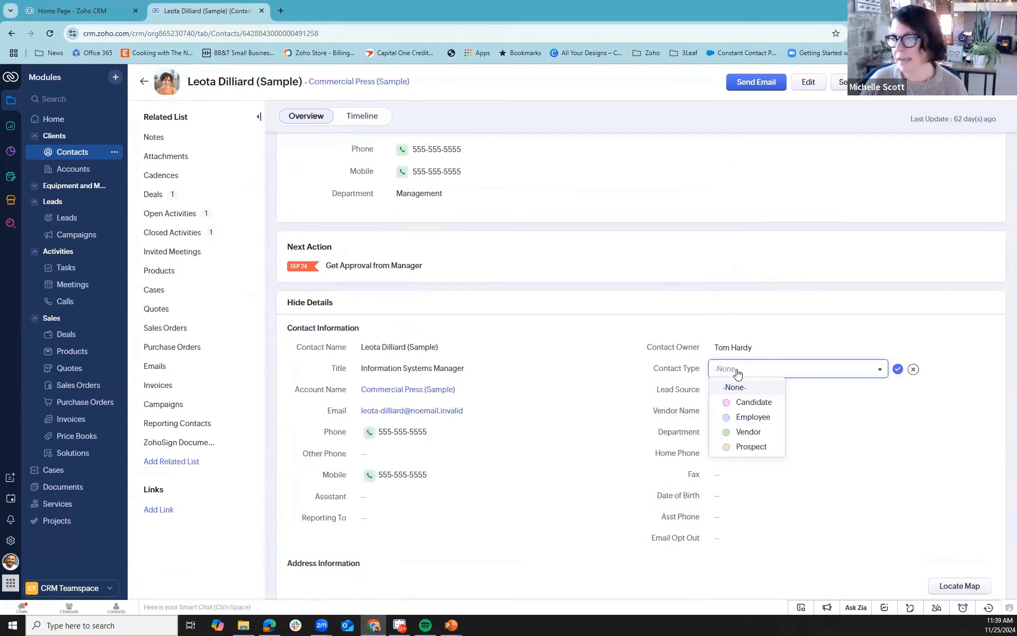
click(752, 403)
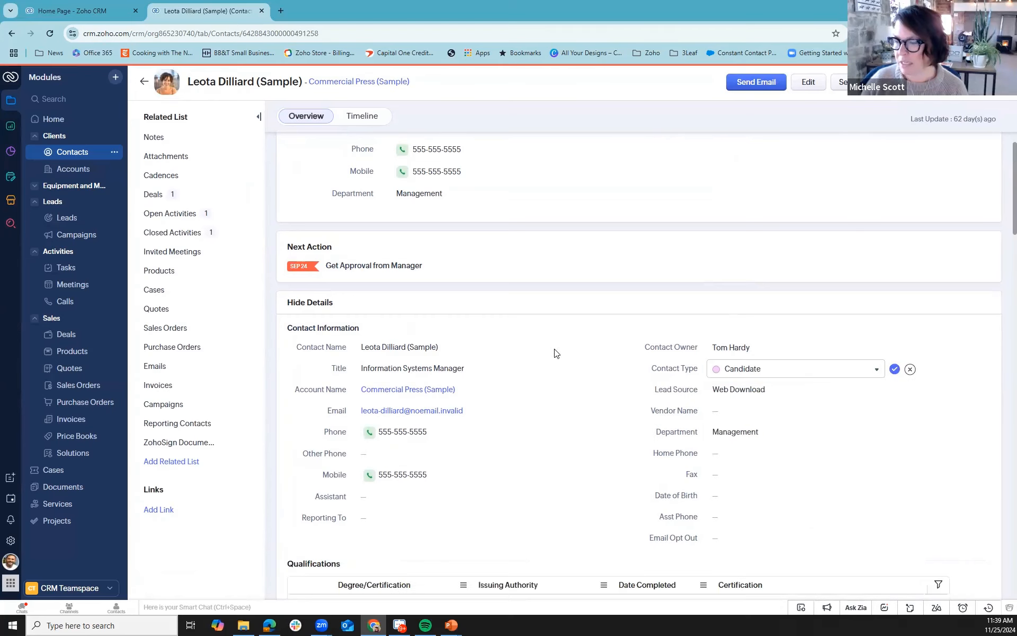
click(555, 350)
Add a Qualifications row with degree High School to the Commercial Press contact and save it
scroll(585, 358, down, 3)
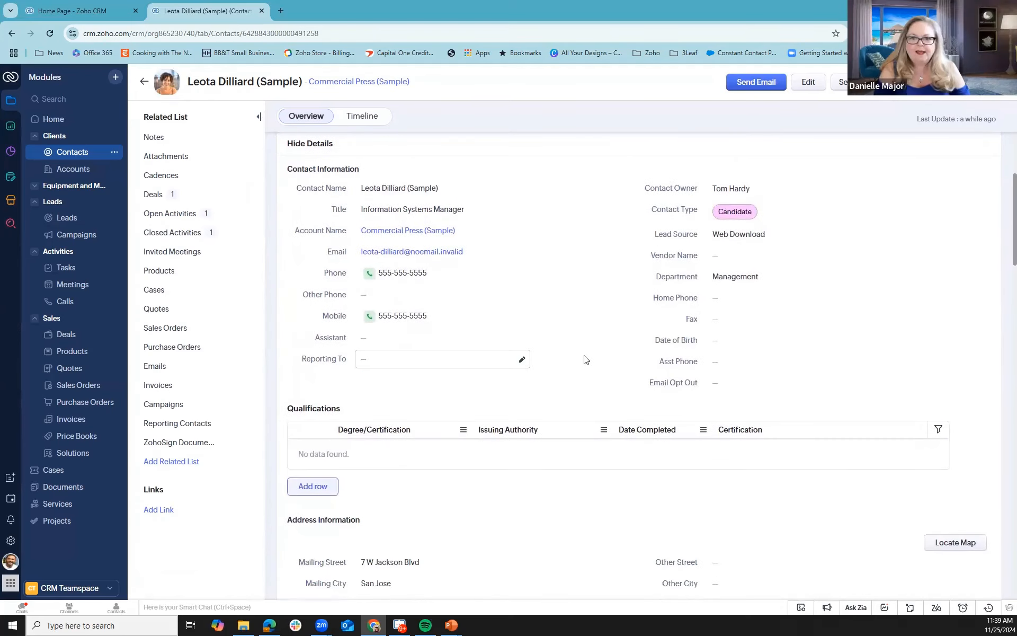
click(383, 454)
click(383, 451)
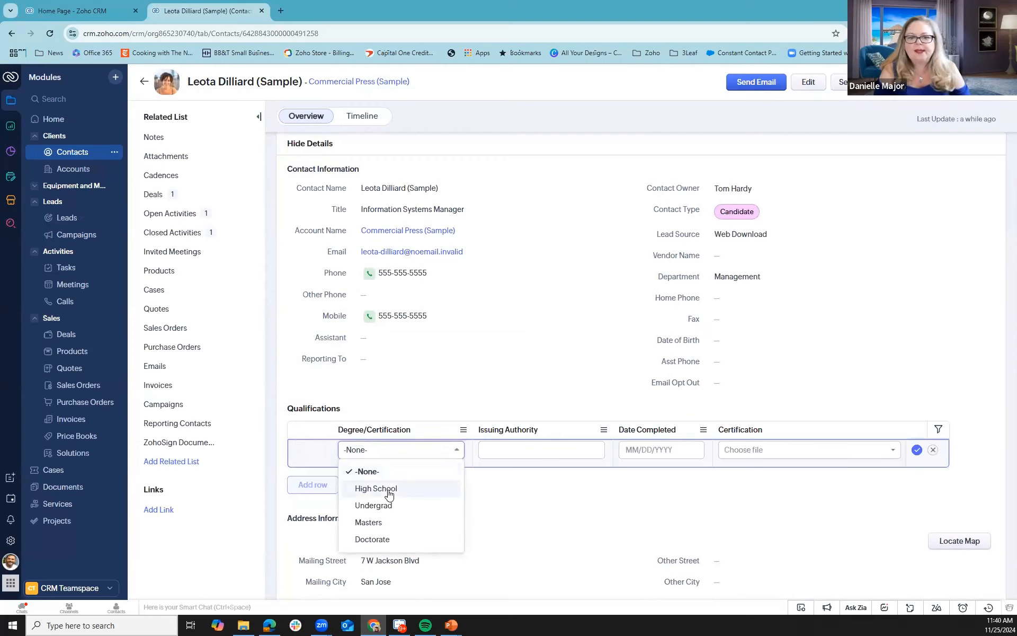
click(388, 488)
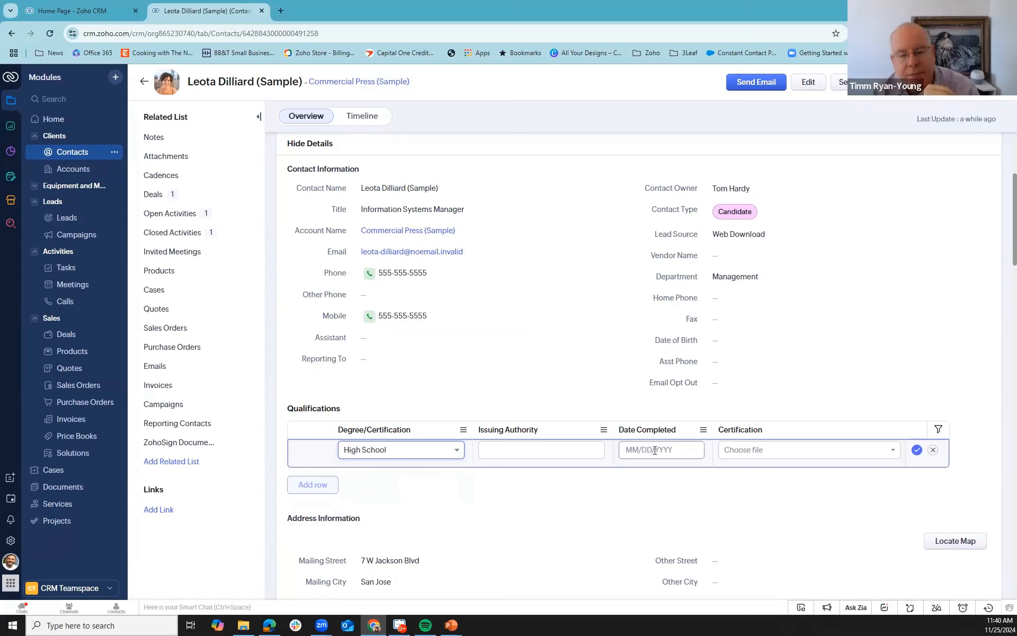
click(917, 450)
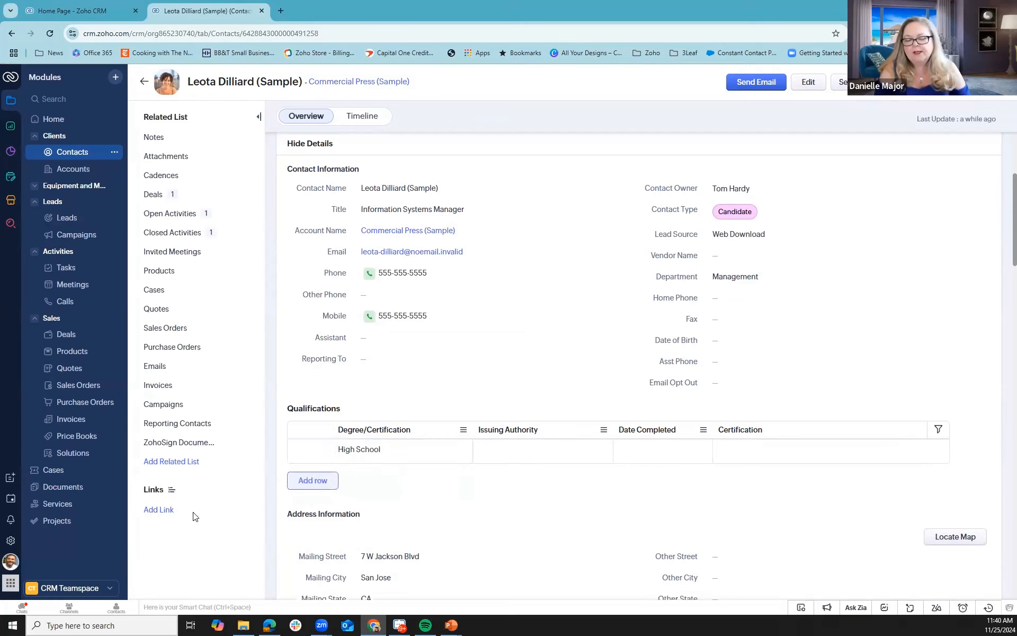
Open the High School qualification row for editing and save it
mouse_move(306, 455)
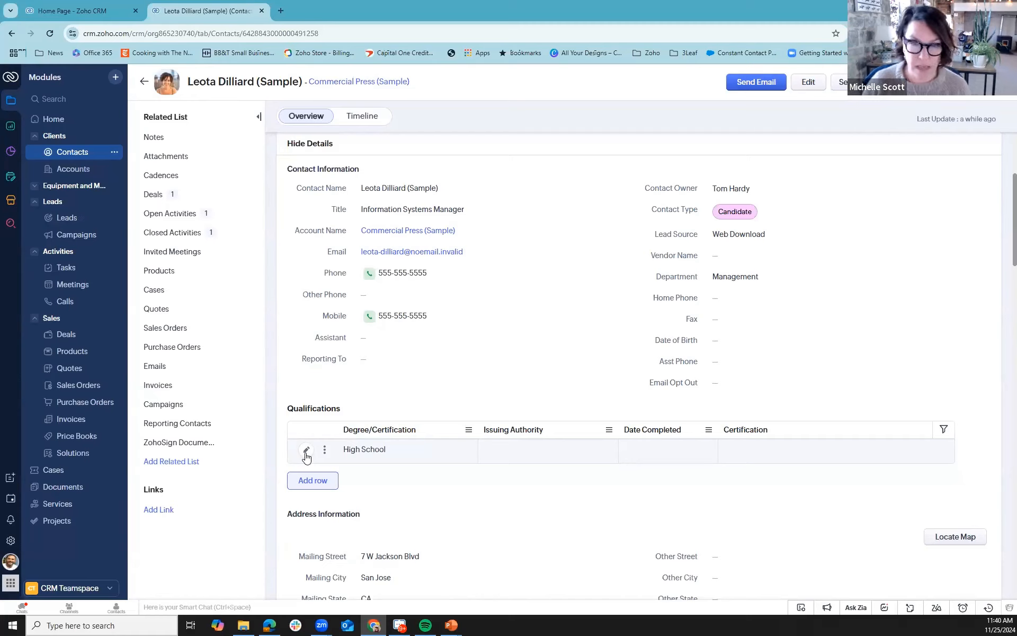
click(305, 452)
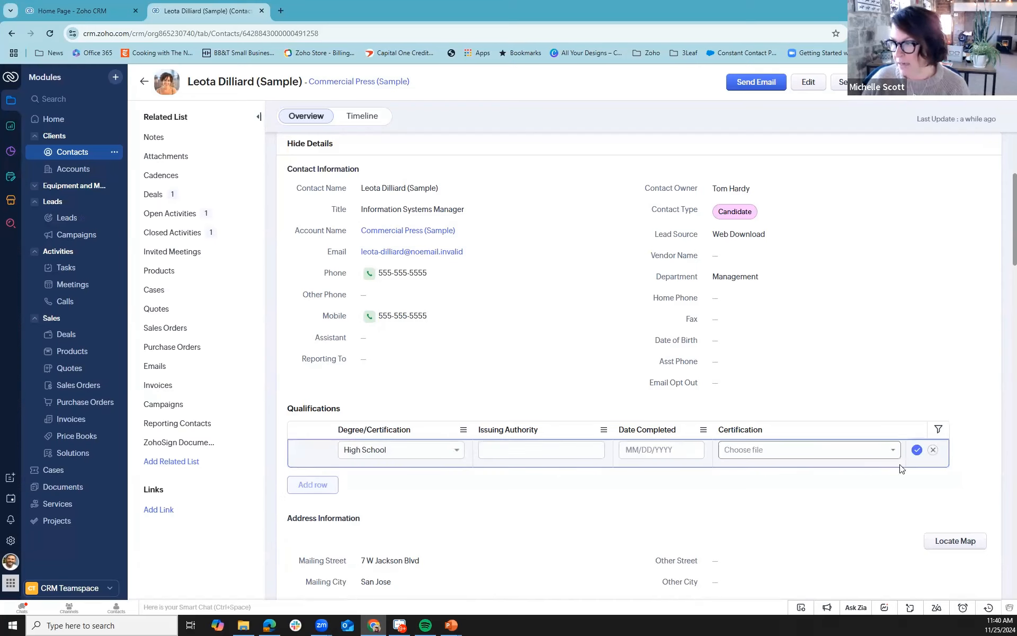
click(917, 449)
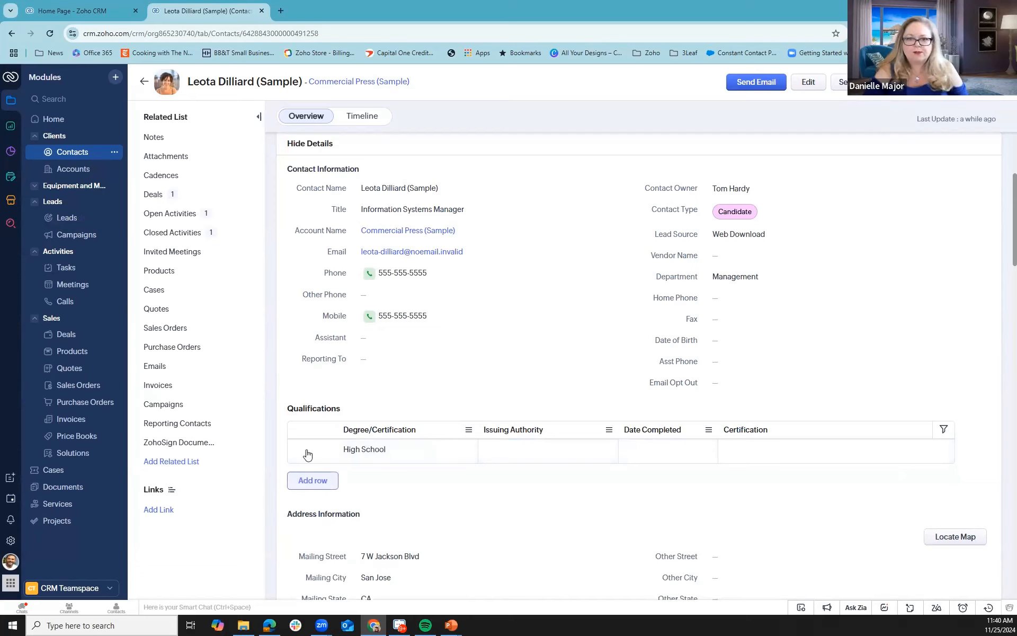
click(325, 449)
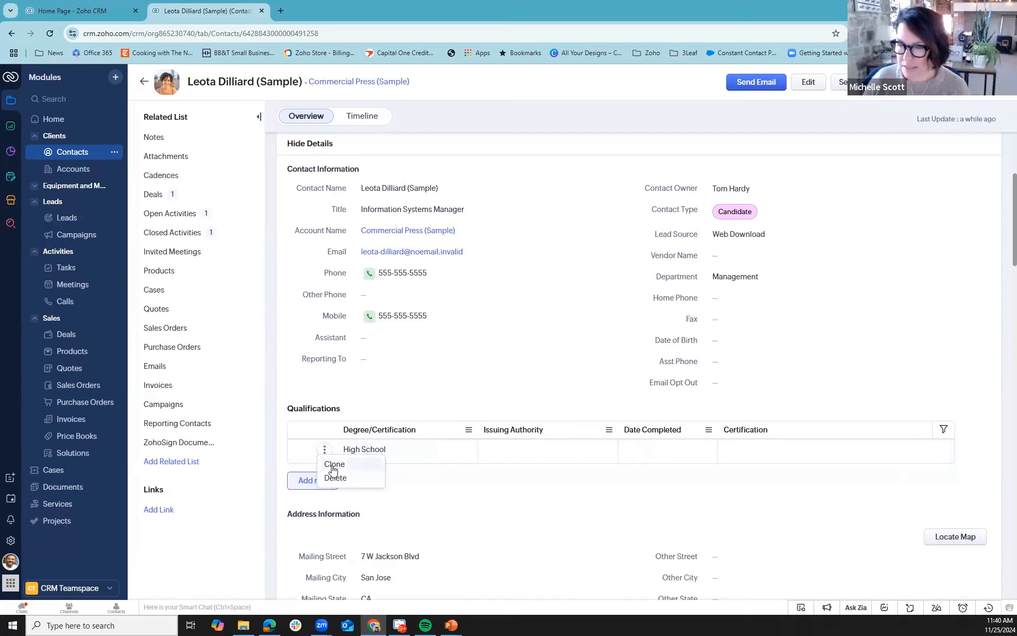
click(334, 466)
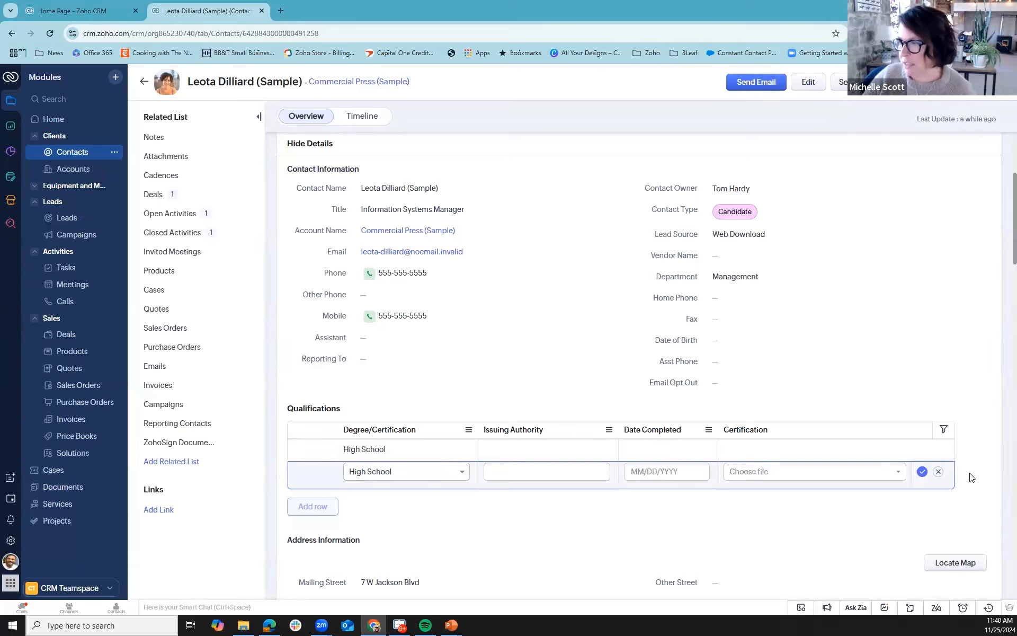
click(939, 471)
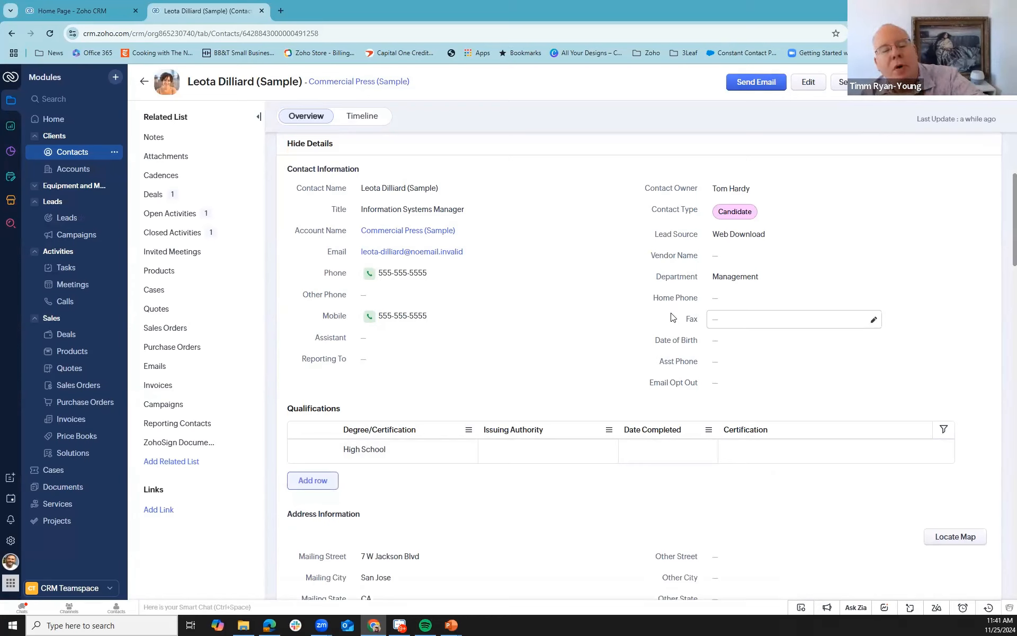
Add a Qualifications row with degree Masters and issuing authority UofSomething, and save the row
click(313, 480)
click(392, 472)
click(388, 544)
click(566, 472)
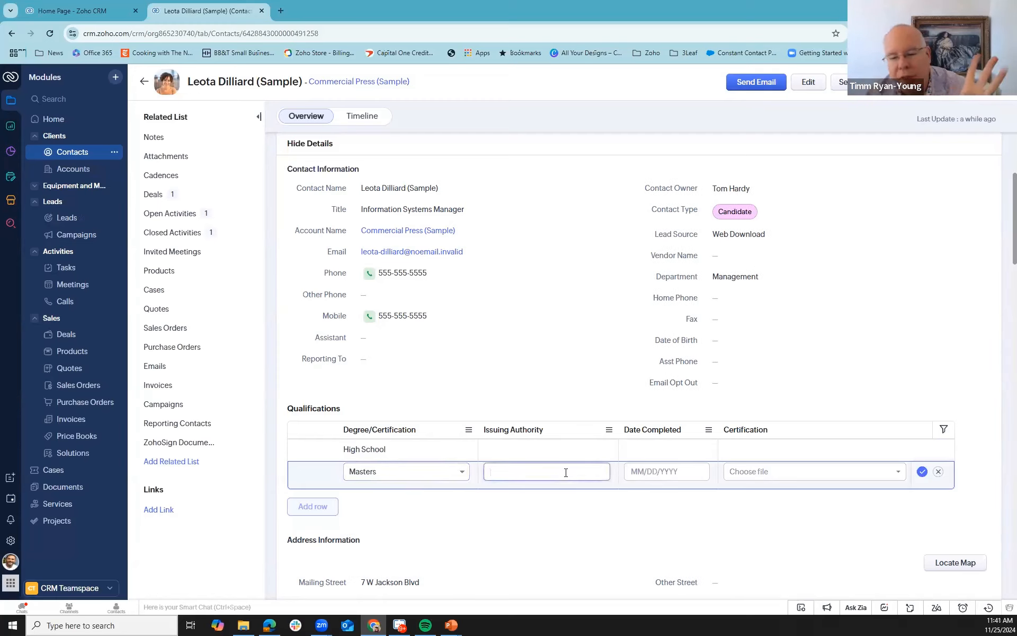
text(Uof)
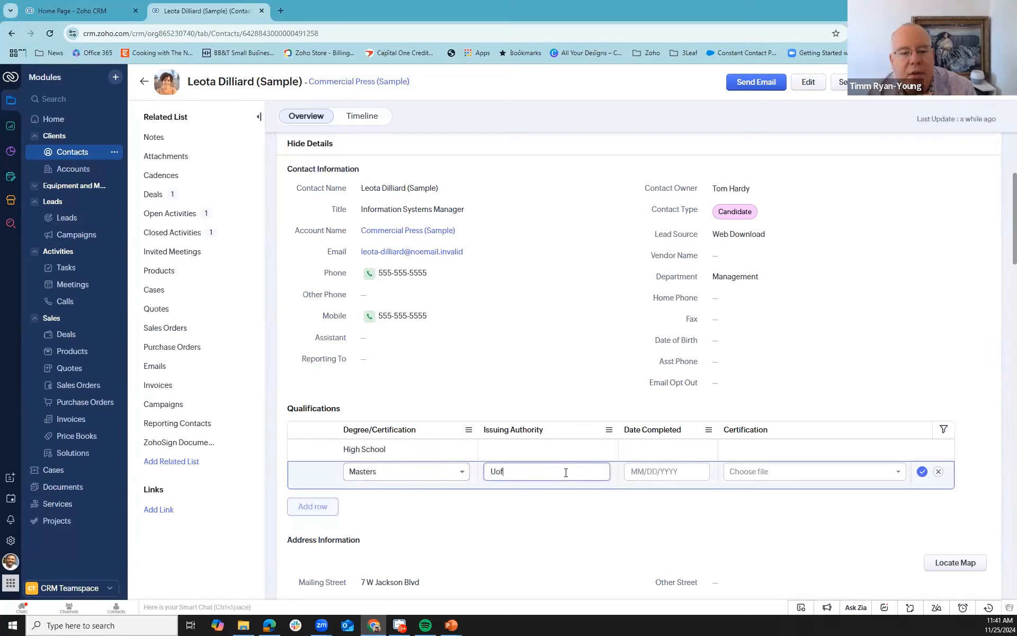
text(Something)
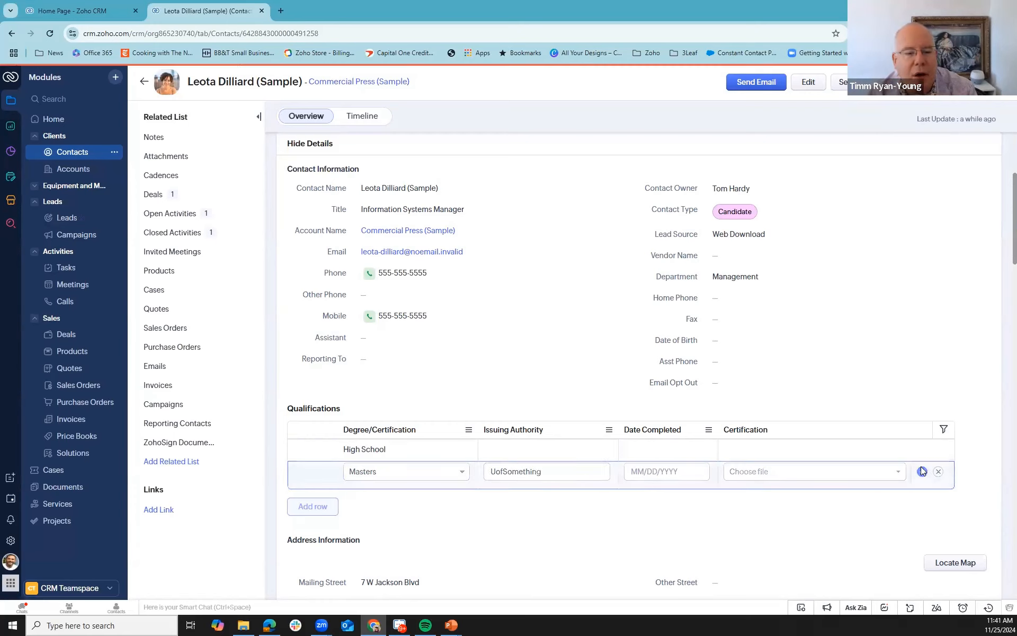
click(922, 471)
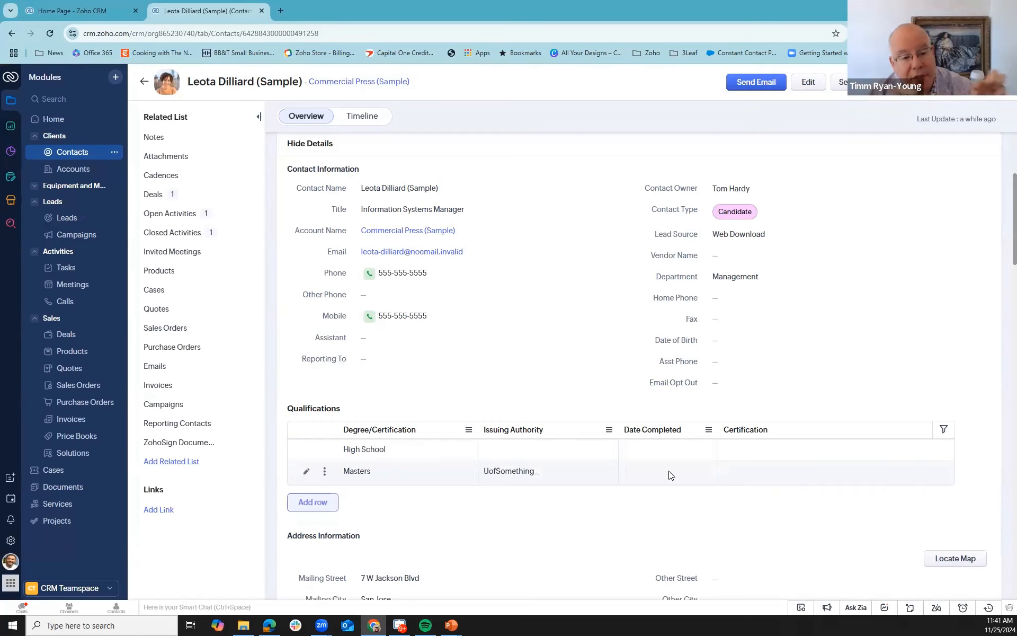
click(325, 471)
click(326, 471)
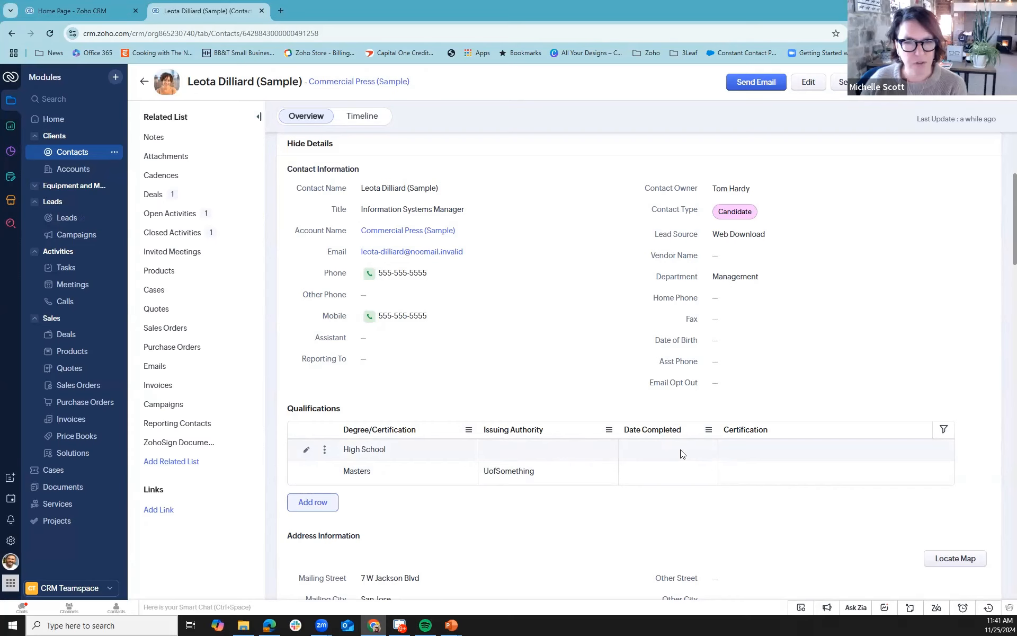
Open the Benton deal from the Deals module and bring up its Related Products subform
click(59, 335)
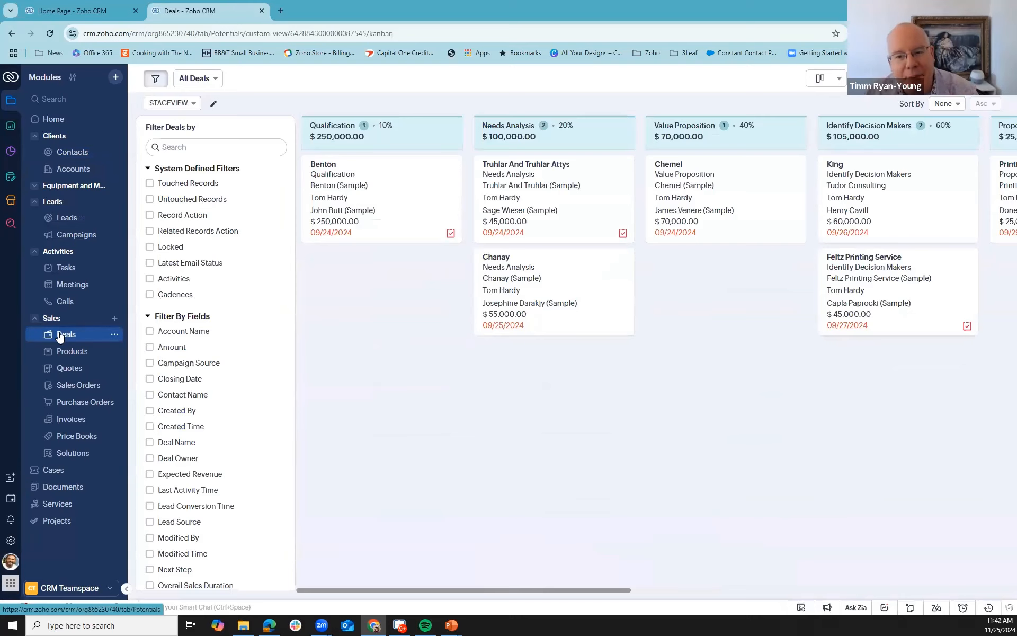
click(327, 165)
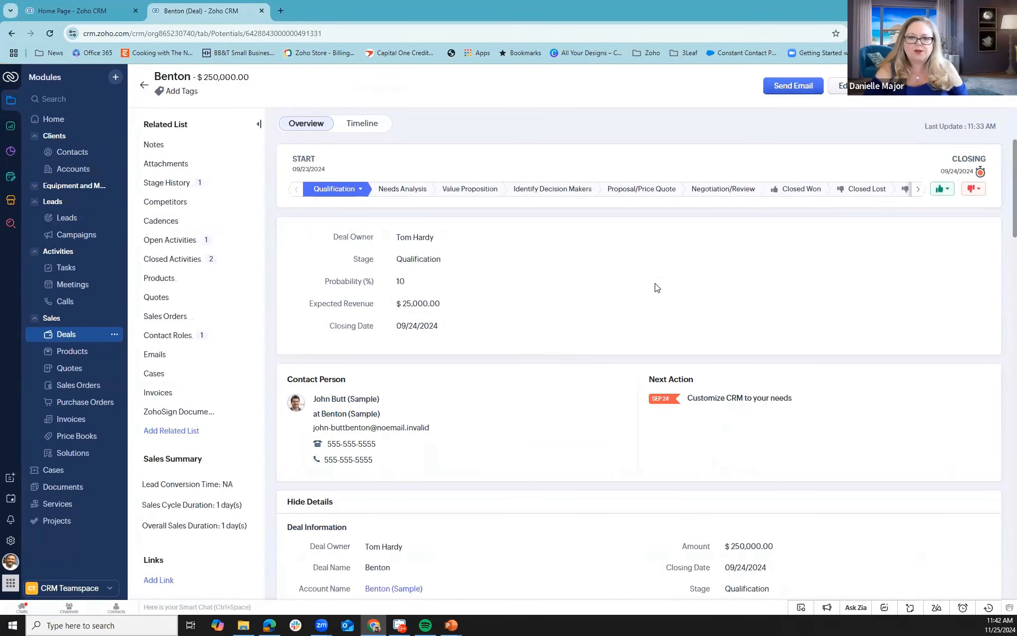
scroll(615, 292, down, 3)
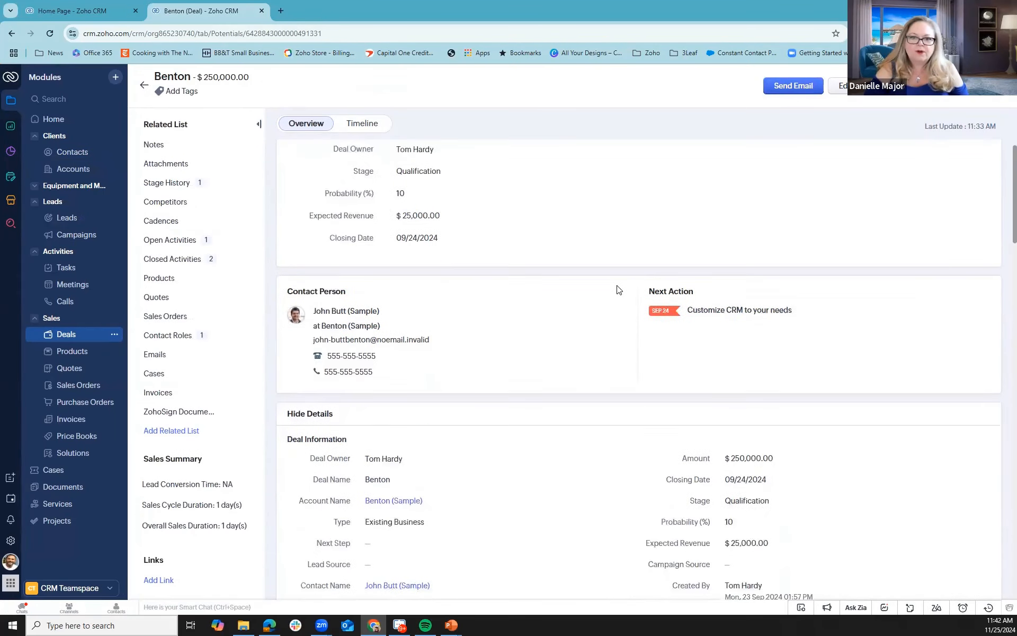
scroll(607, 341, down, 2)
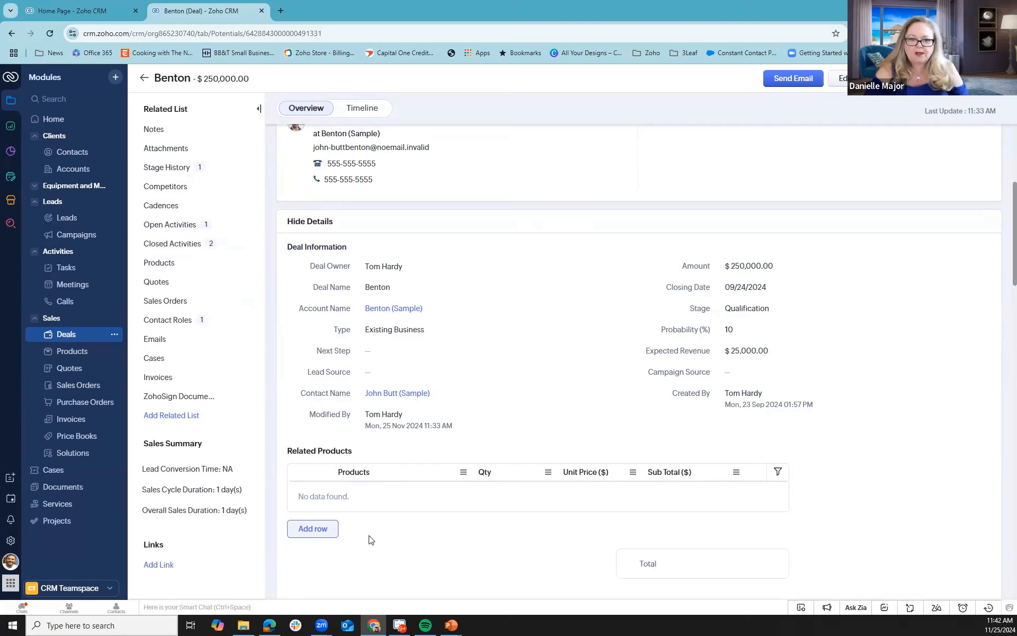
click(314, 529)
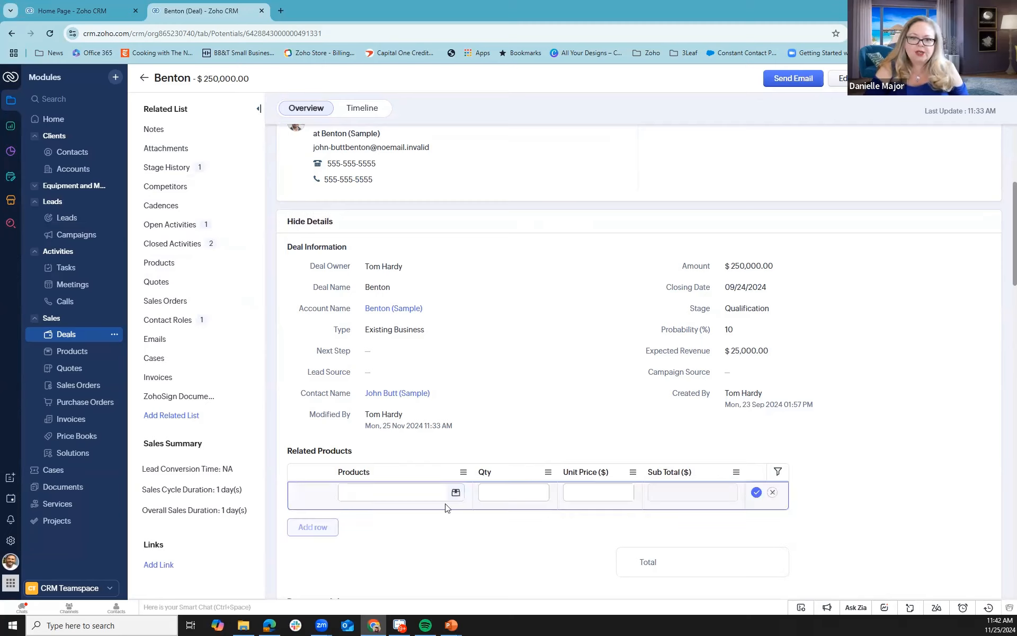
click(773, 493)
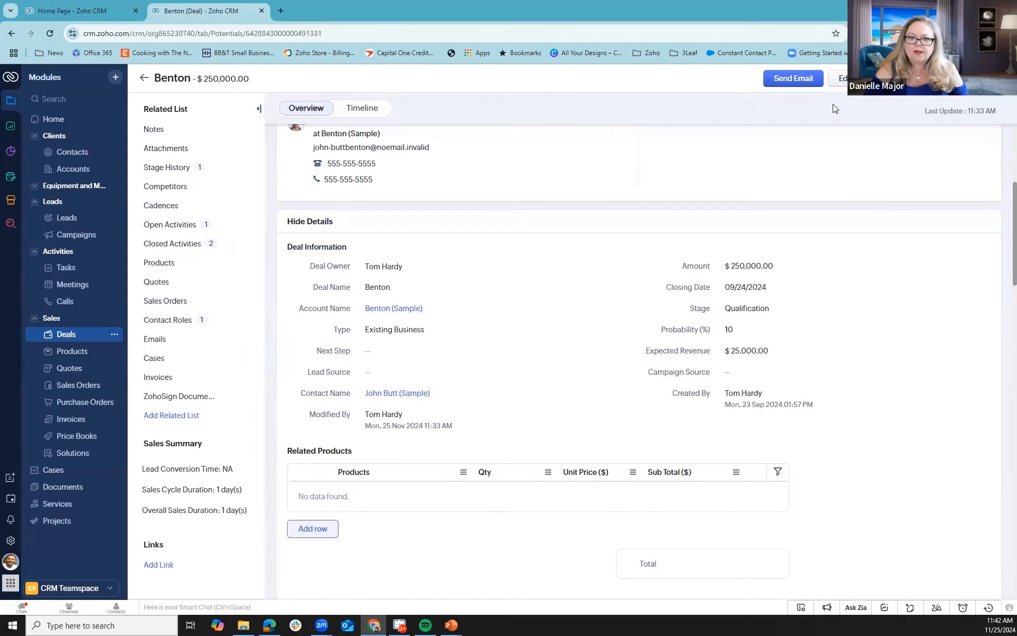
Edit the Benton deal and add Widget 3, Widget 2 and Widget 1 together as multiple Related Products rows
click(844, 80)
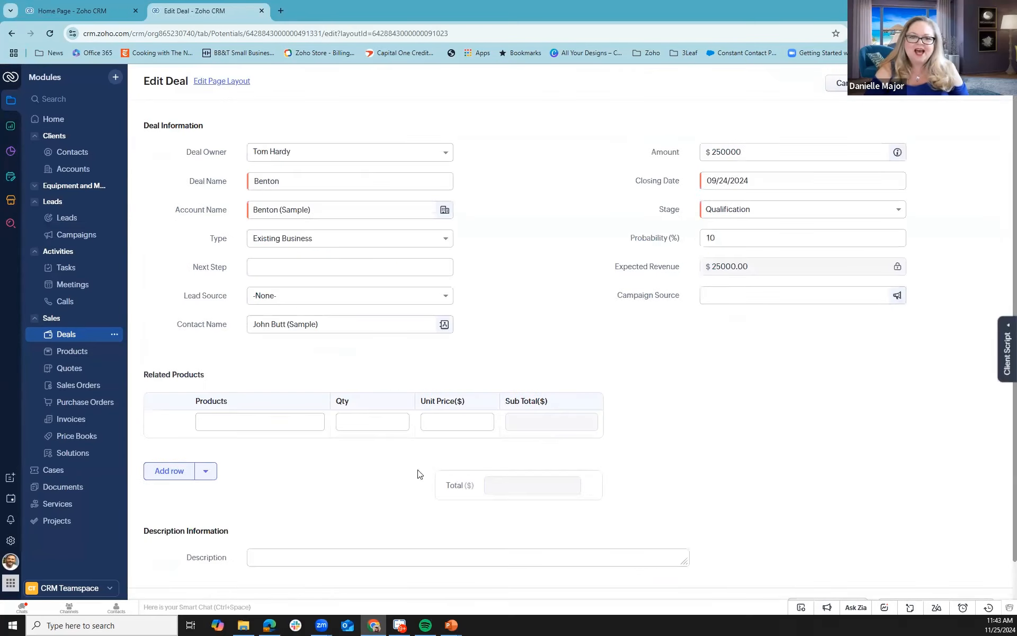
click(205, 476)
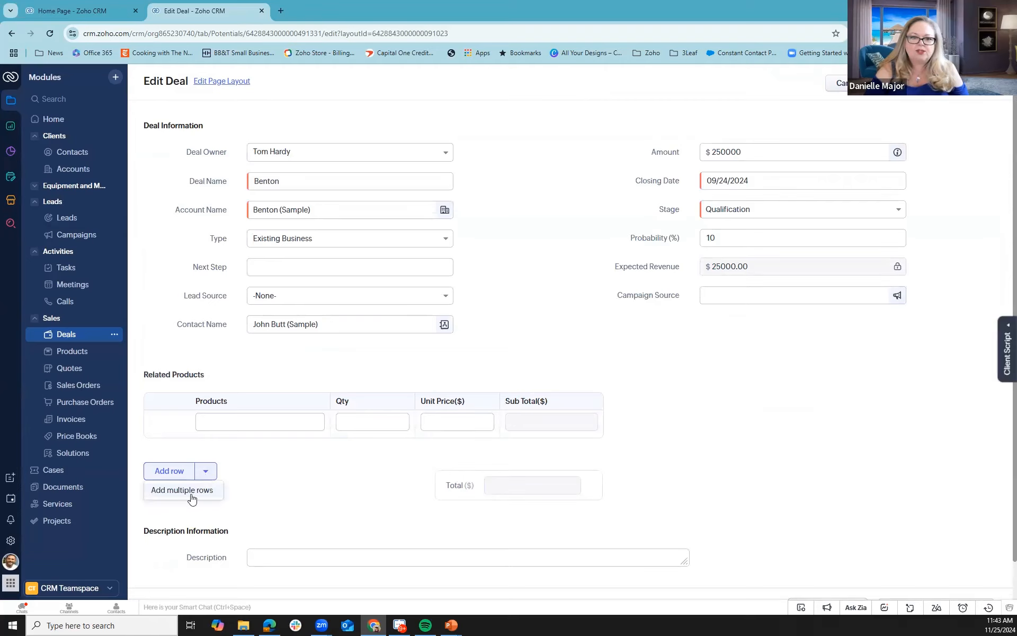
click(191, 493)
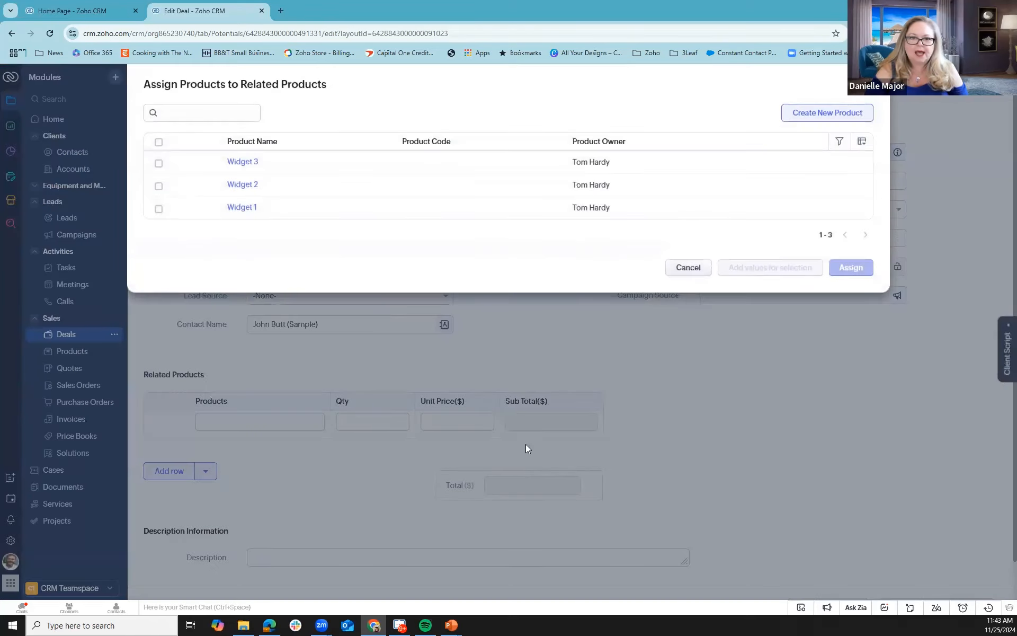
click(158, 163)
click(158, 187)
click(158, 209)
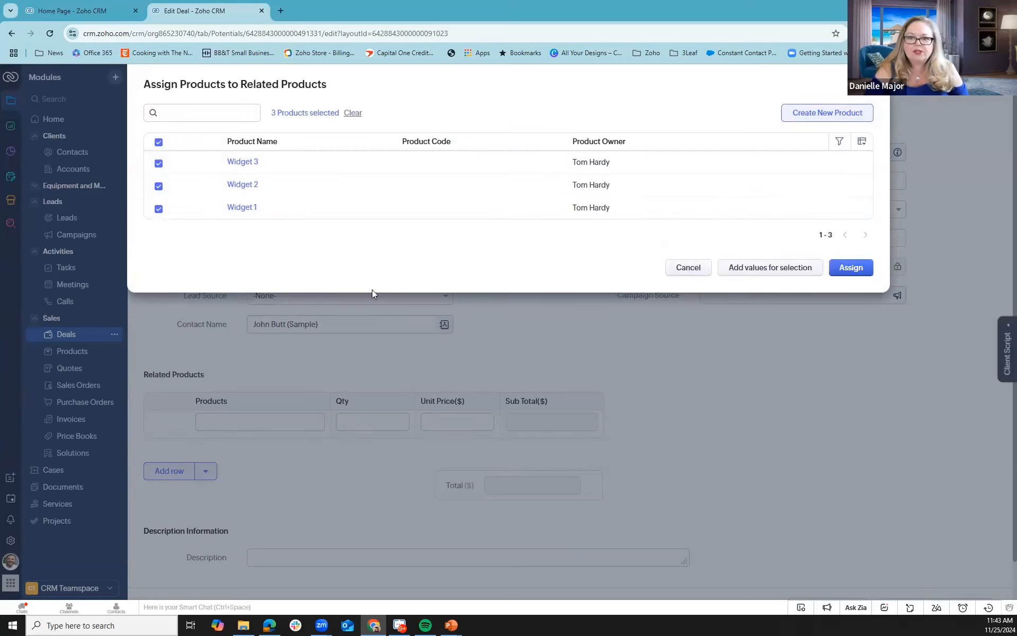
click(859, 268)
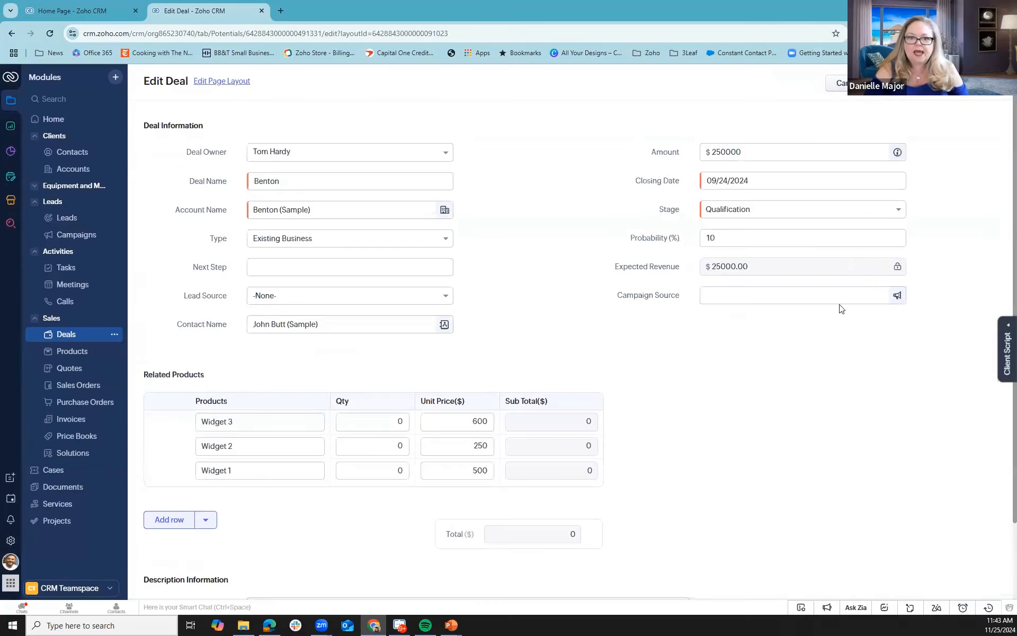
Set the quantity of Widget 3 to 1 in the Related Products subform
click(399, 421)
double_click(400, 421)
text(1)
key(Tab)
key(Tab)
key(Tab)
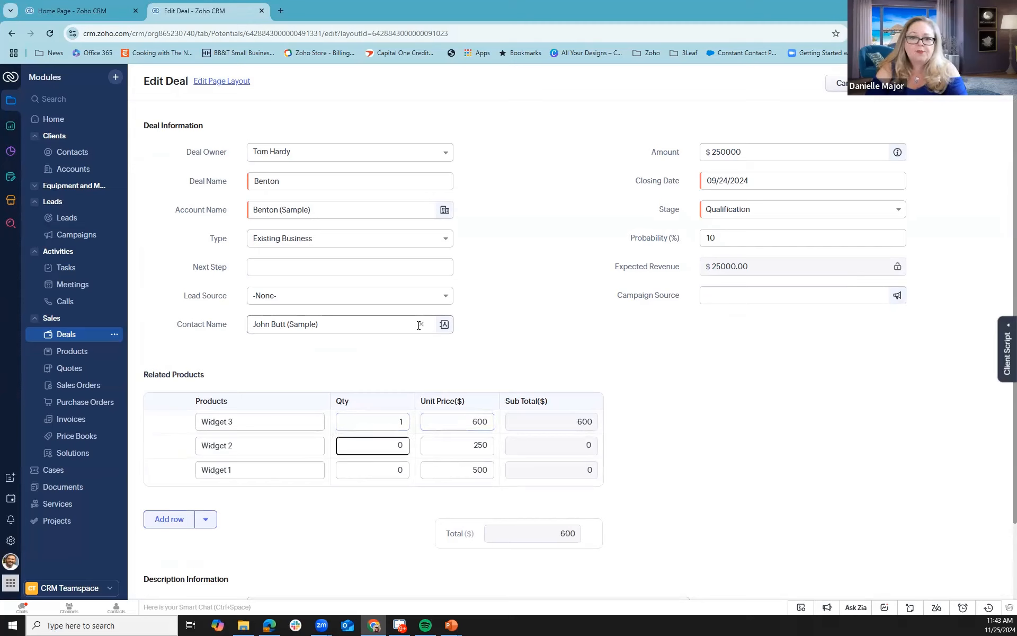
Set the quantities of Widget 2 and Widget 1 to 1, save the deal and review its Related Products
key(Tab)
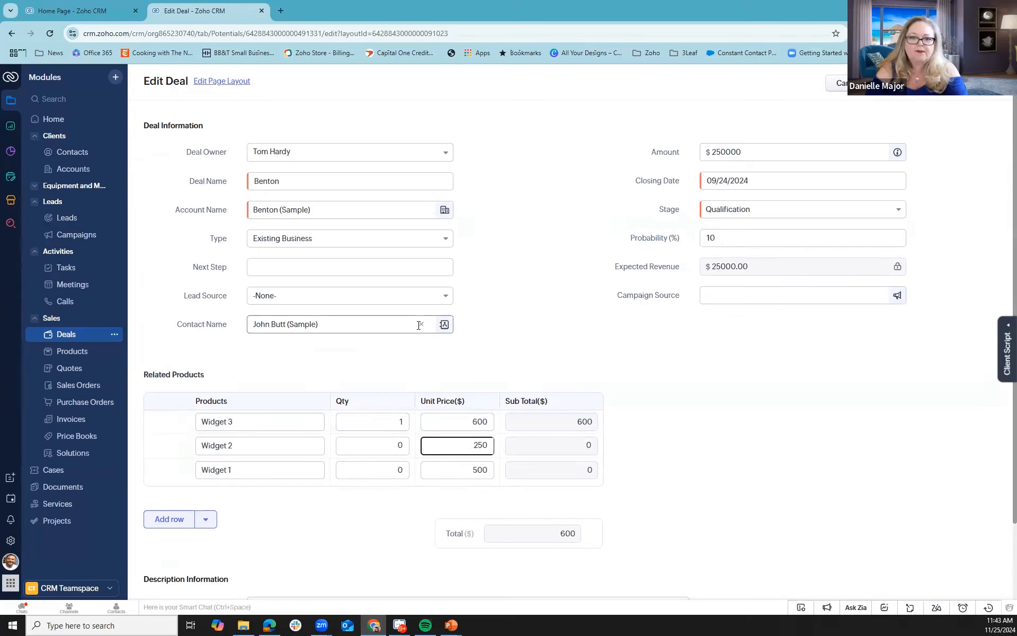
key(Tab)
key(shift+Tab)
key(shift+Tab)
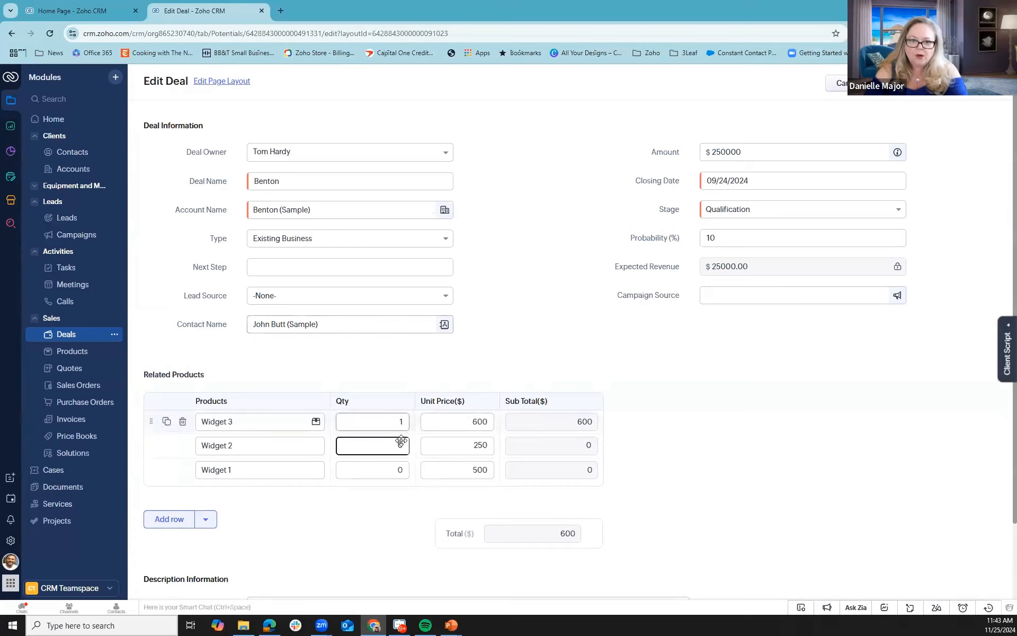
key(Delete)
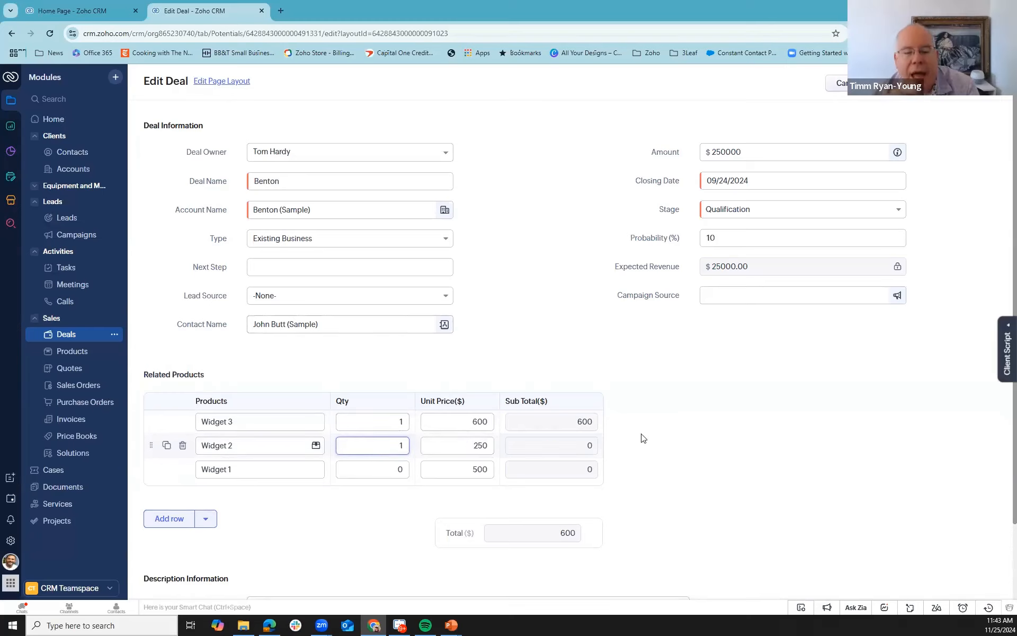
key(Tab)
key(Tab)
key(Tab)
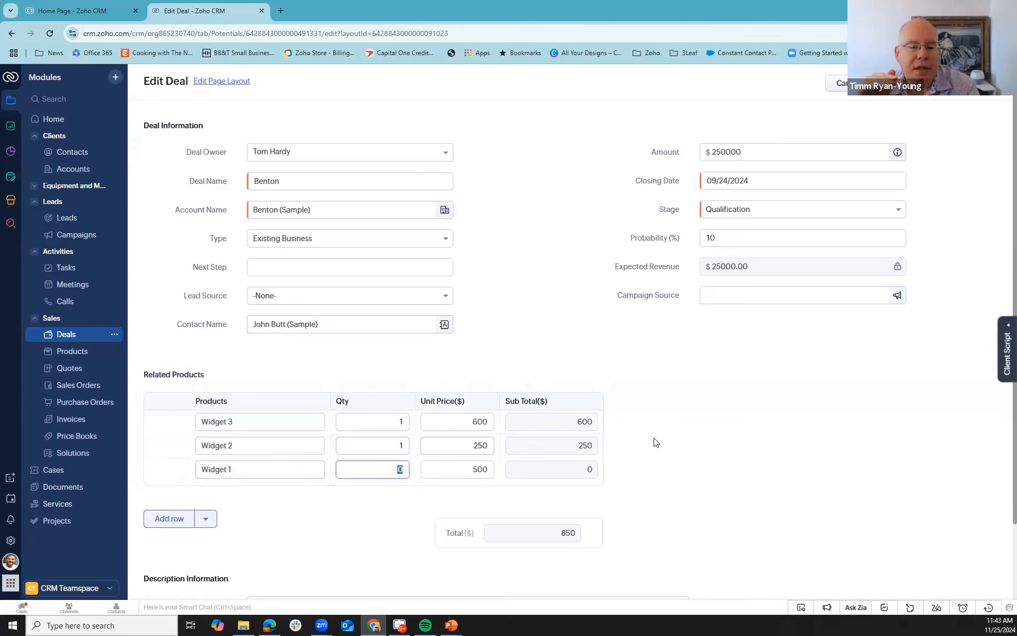
text(1)
key(Tab)
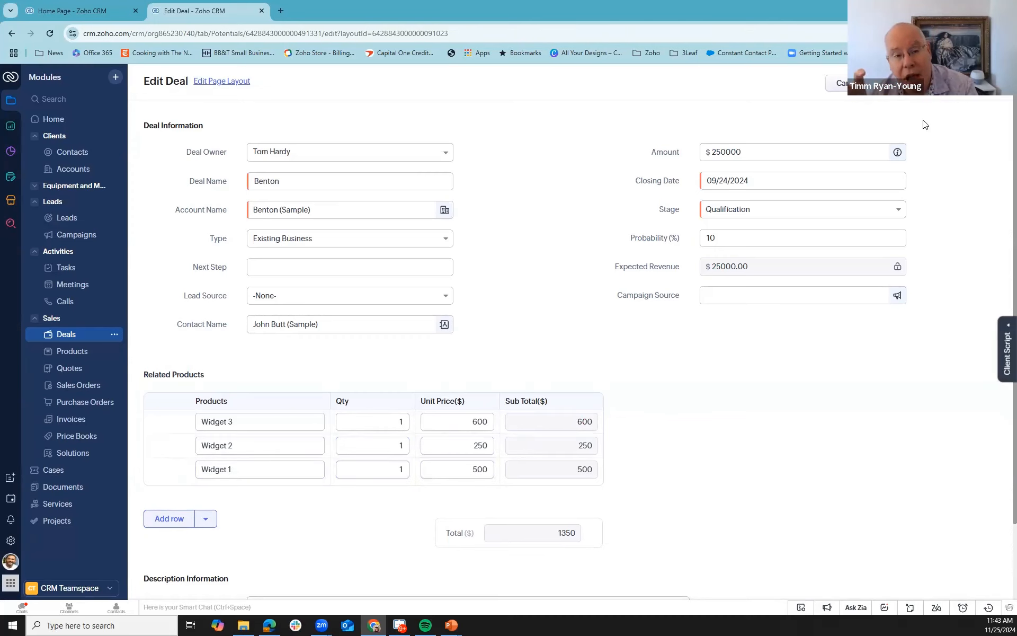
click(880, 83)
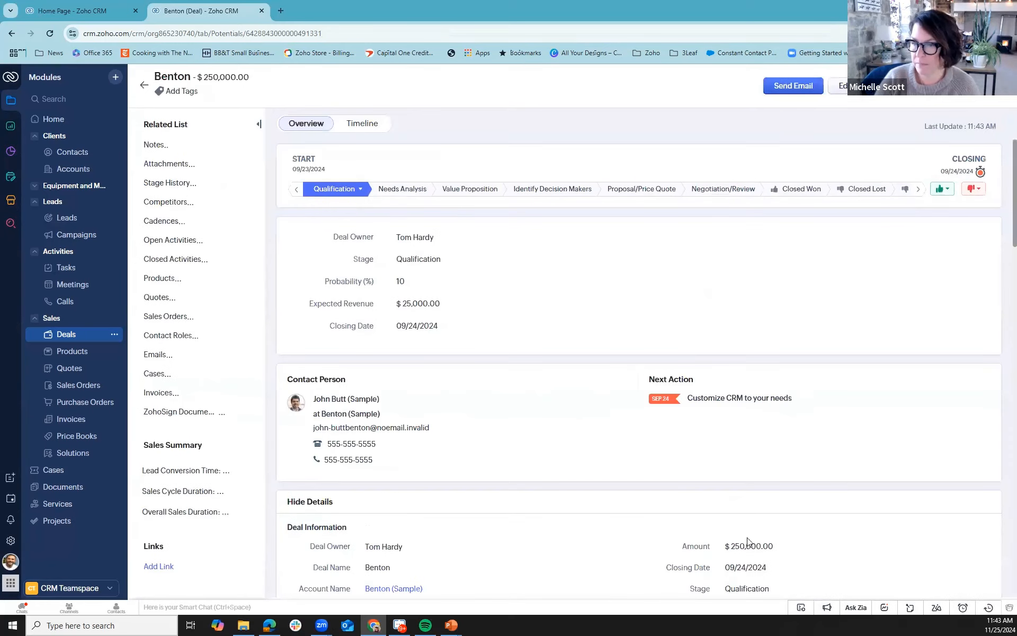
scroll(604, 312, down, 7)
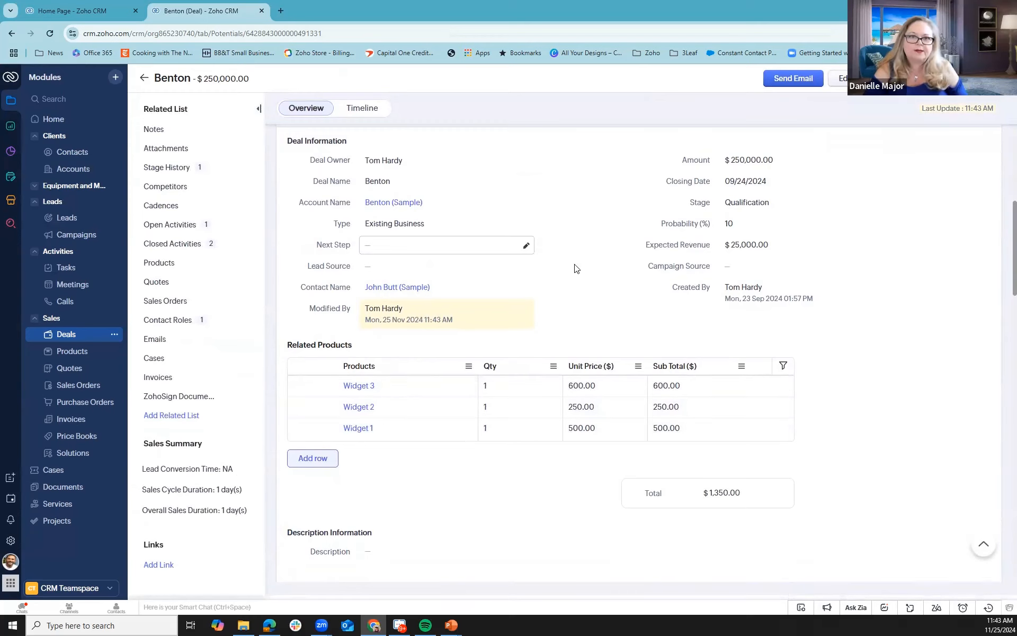
scroll(594, 271, up, 2)
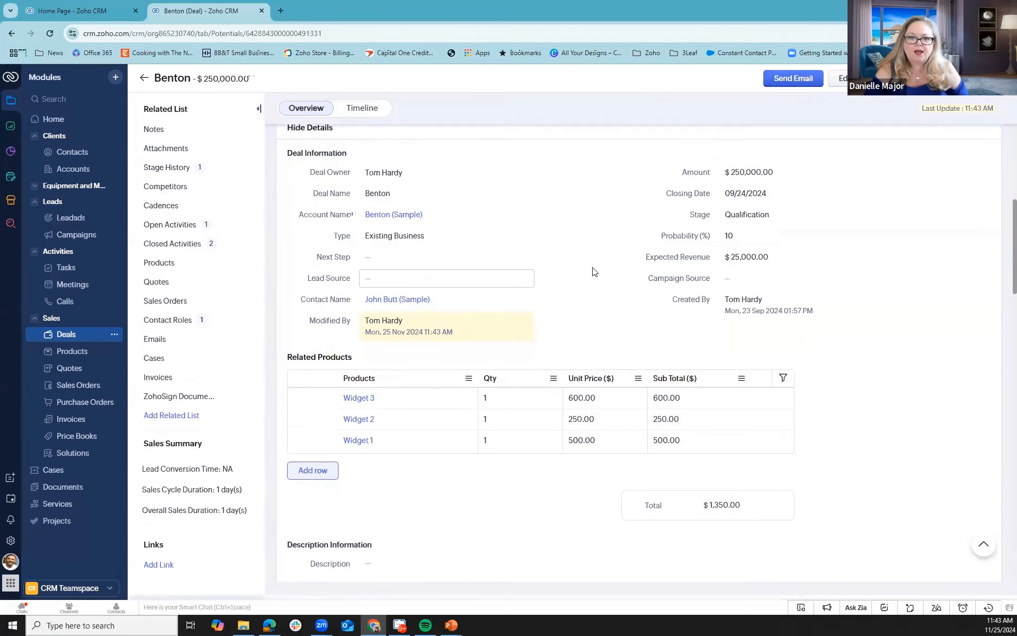
scroll(593, 271, up, 5)
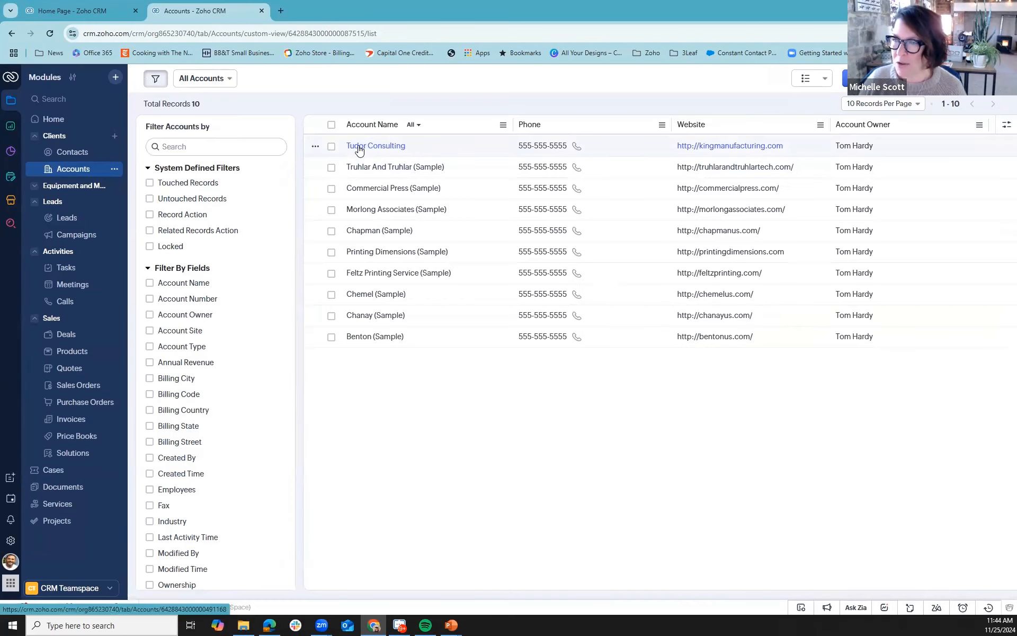
Open the Tudor Consulting account from the accounts list and review its account details
click(359, 146)
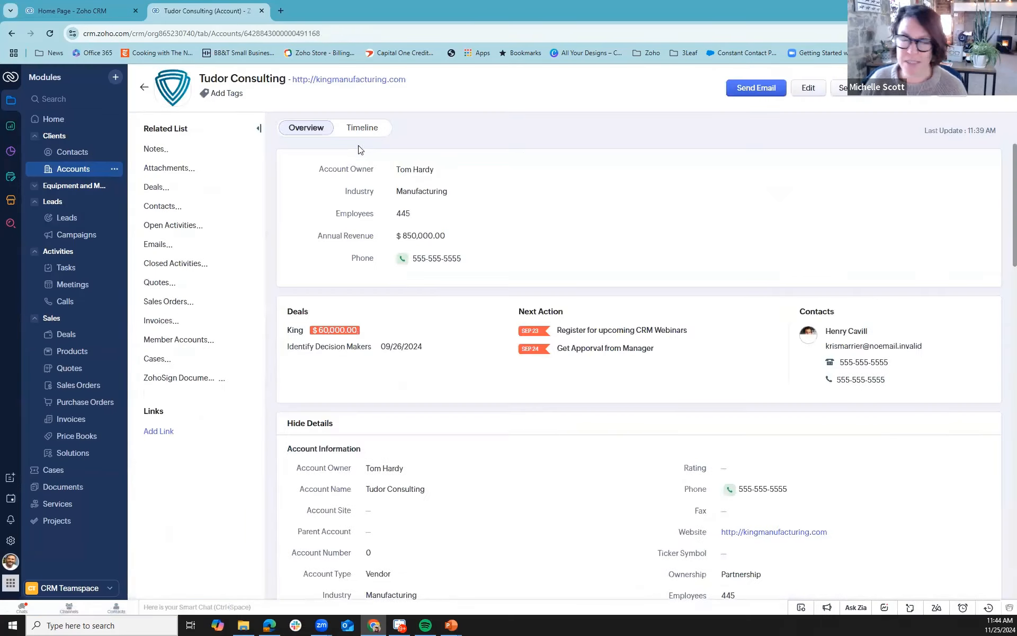
scroll(598, 291, down, 4)
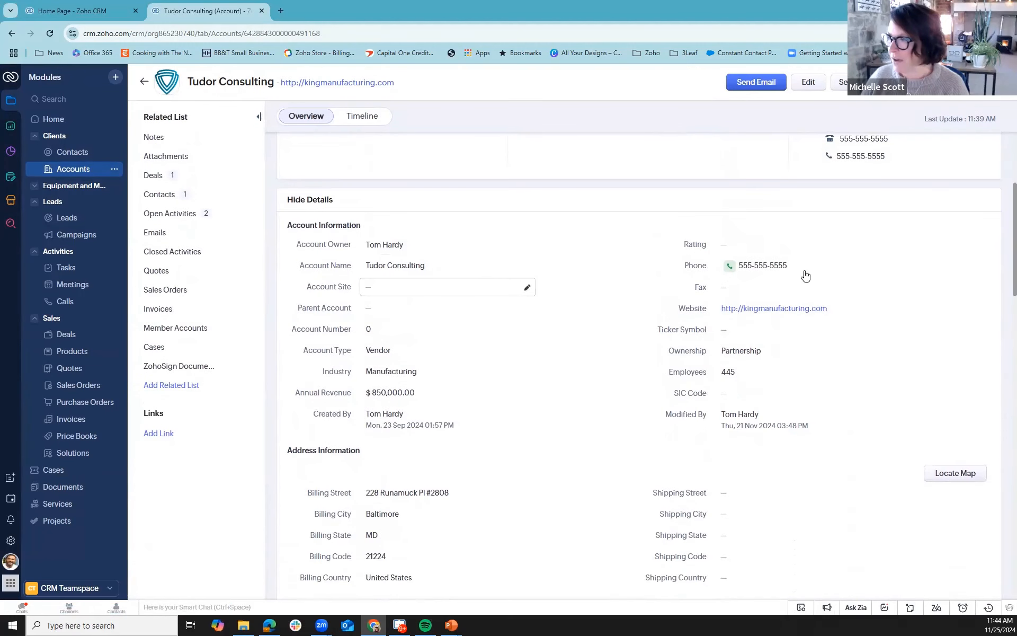
scroll(511, 295, up, 1)
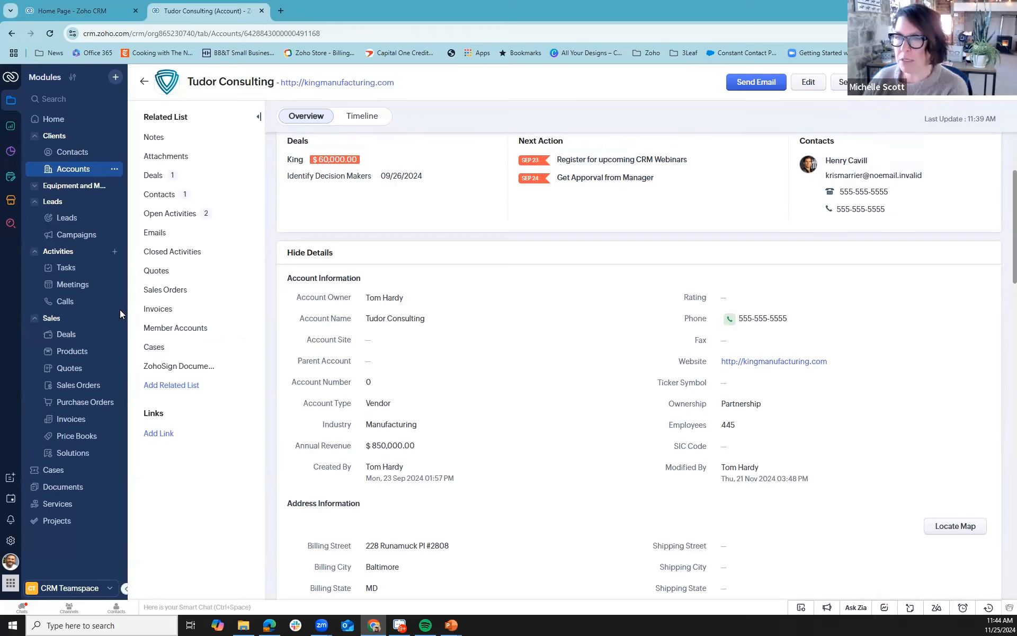
Open the Tudor Consulting contact's record from the contacts list and examine its Qualifications subform
click(91, 155)
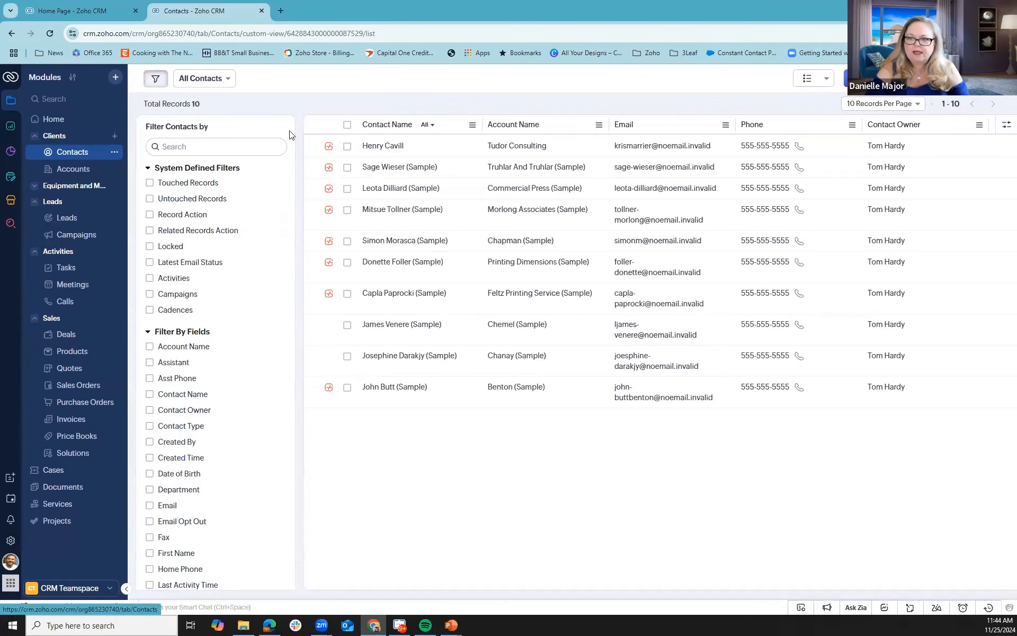
click(374, 150)
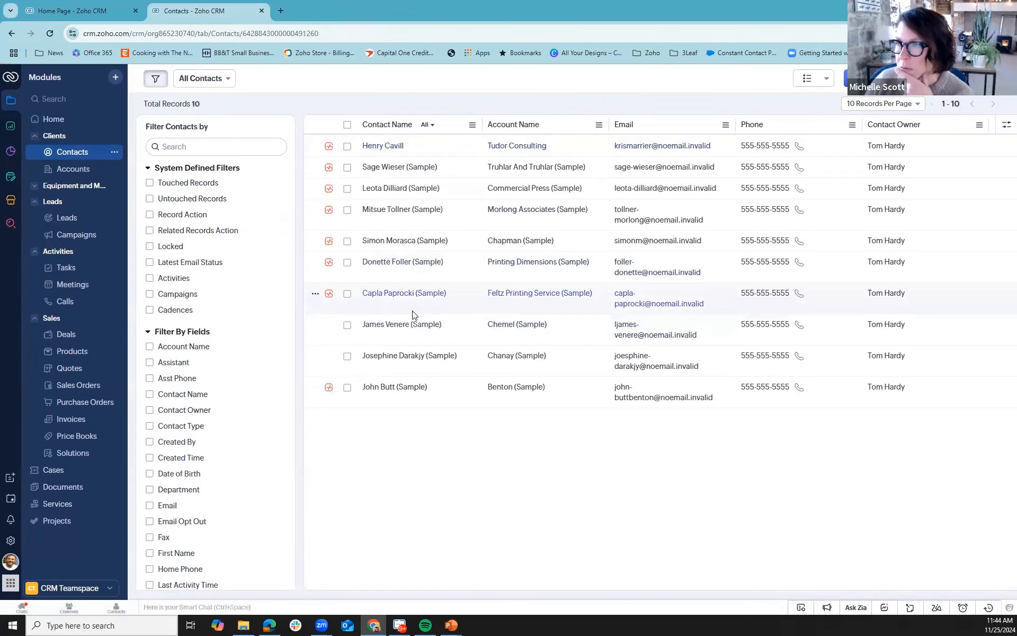
scroll(583, 391, down, 7)
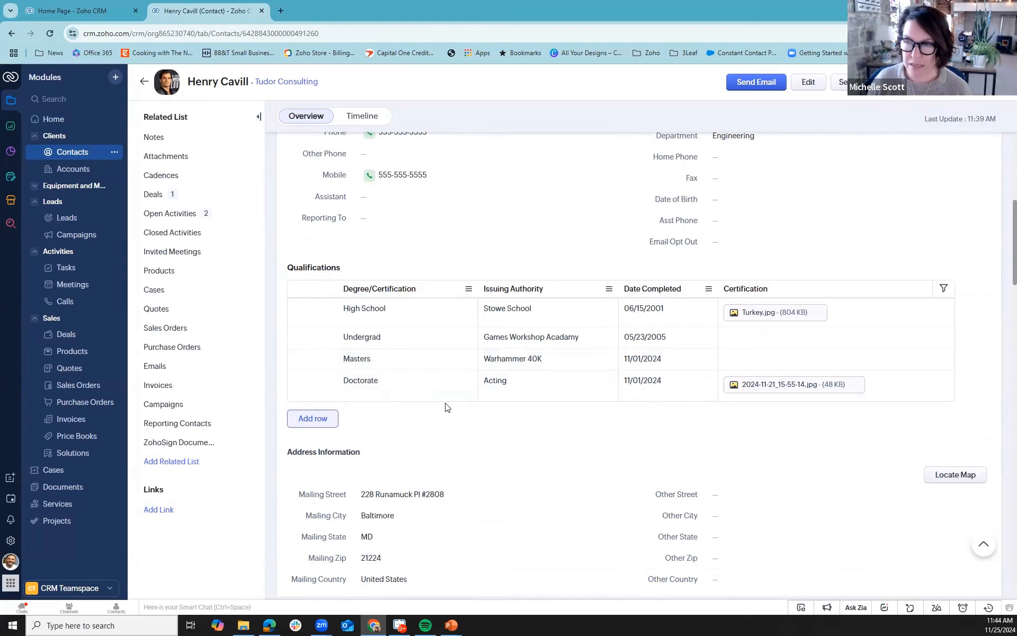
Start a new campaign record and name it Another Super Cool Tradeshow
click(74, 235)
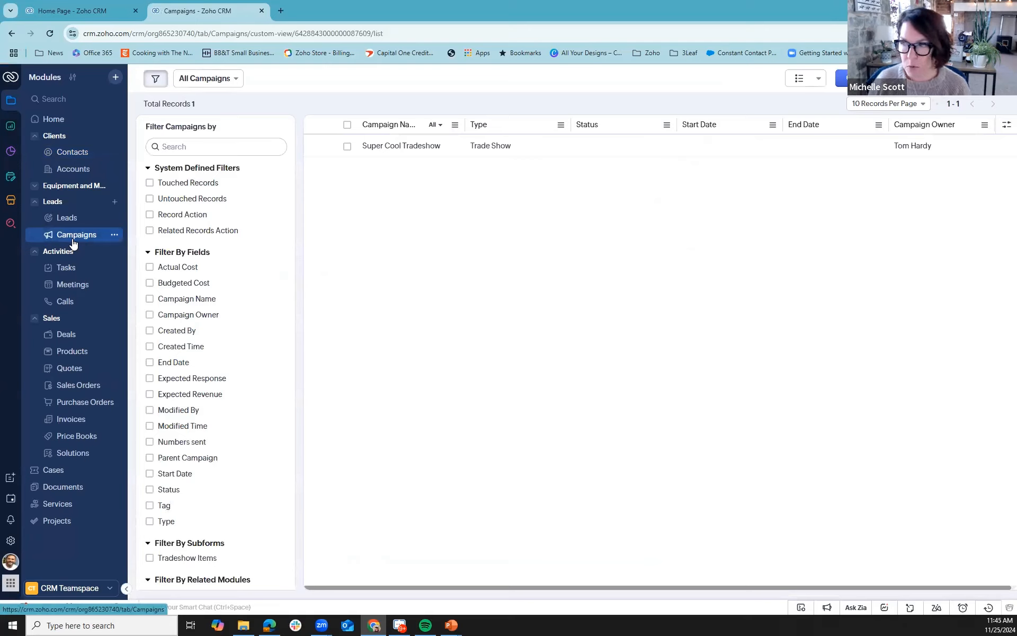
click(873, 79)
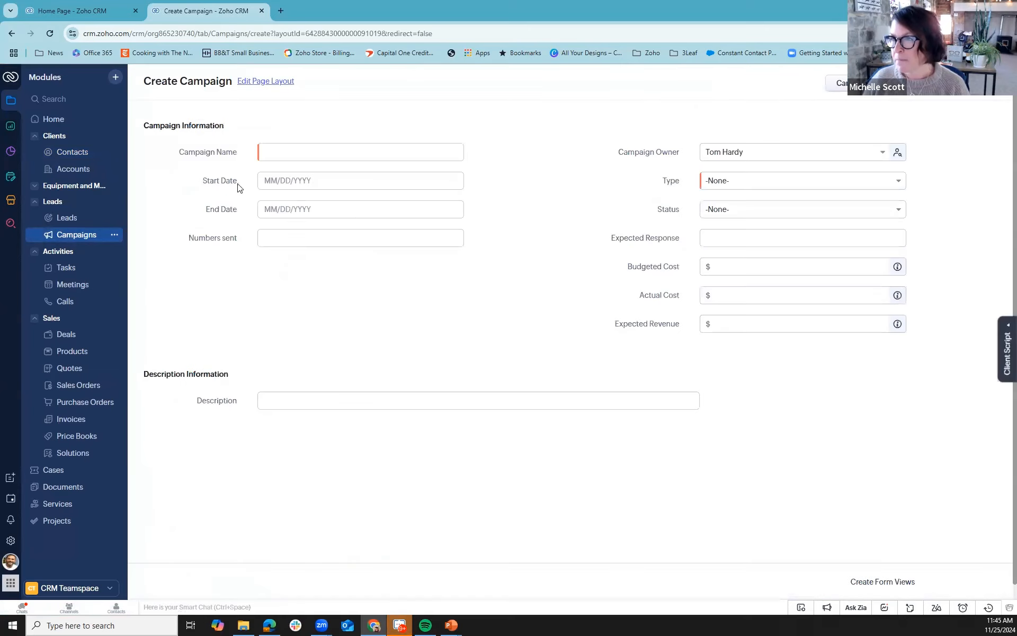
click(302, 144)
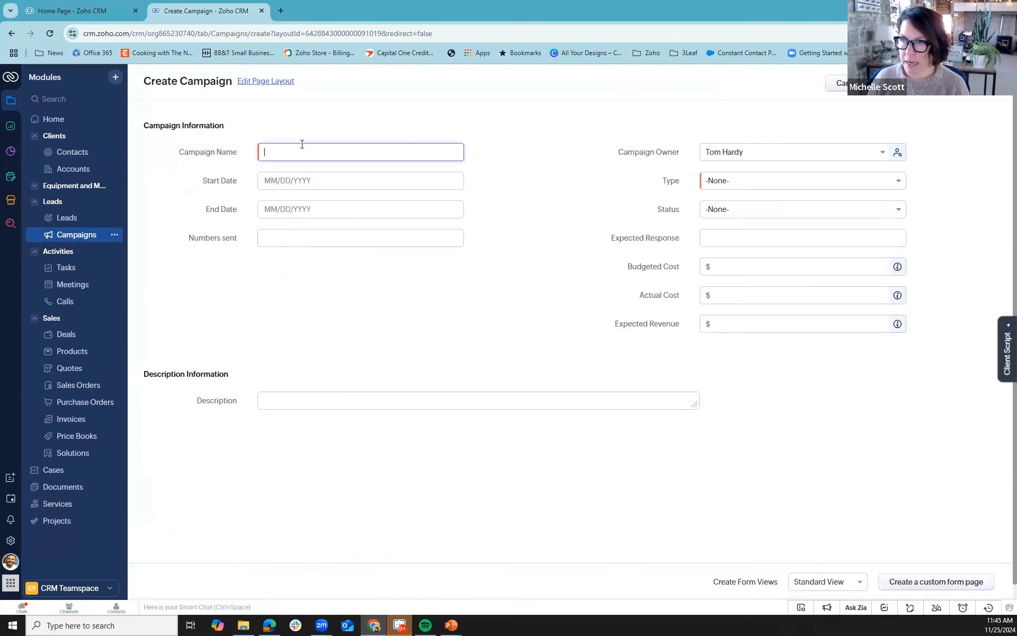
text(An)
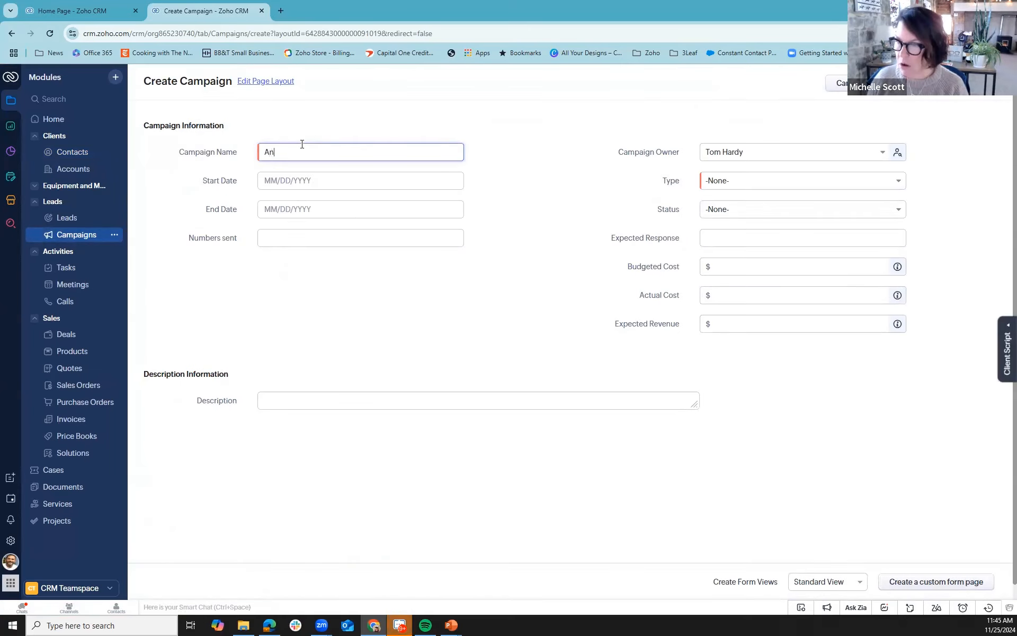
text(other Super C)
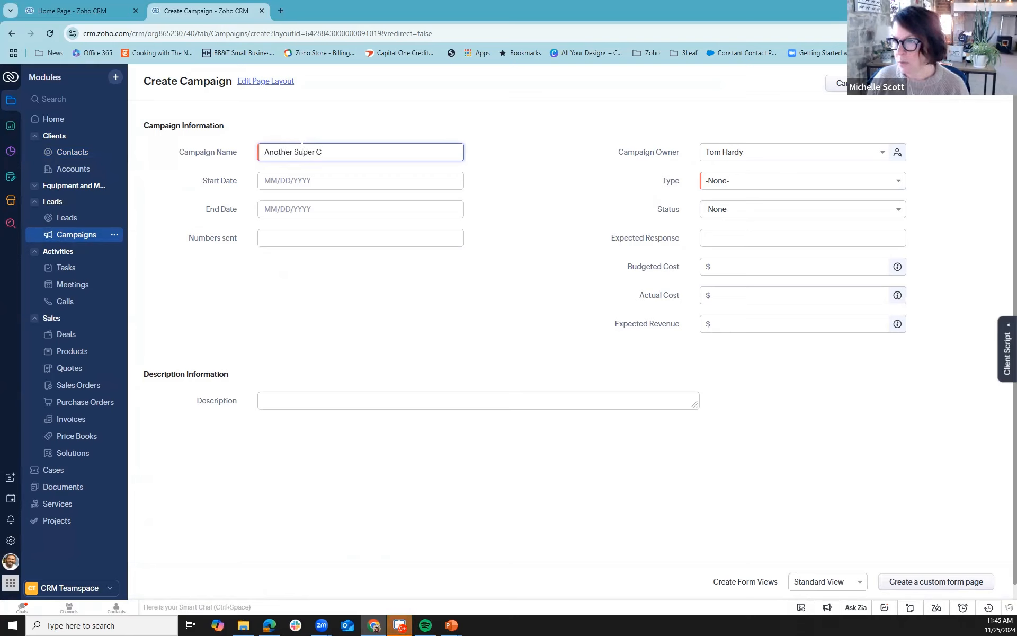
text(ool Tradeshow)
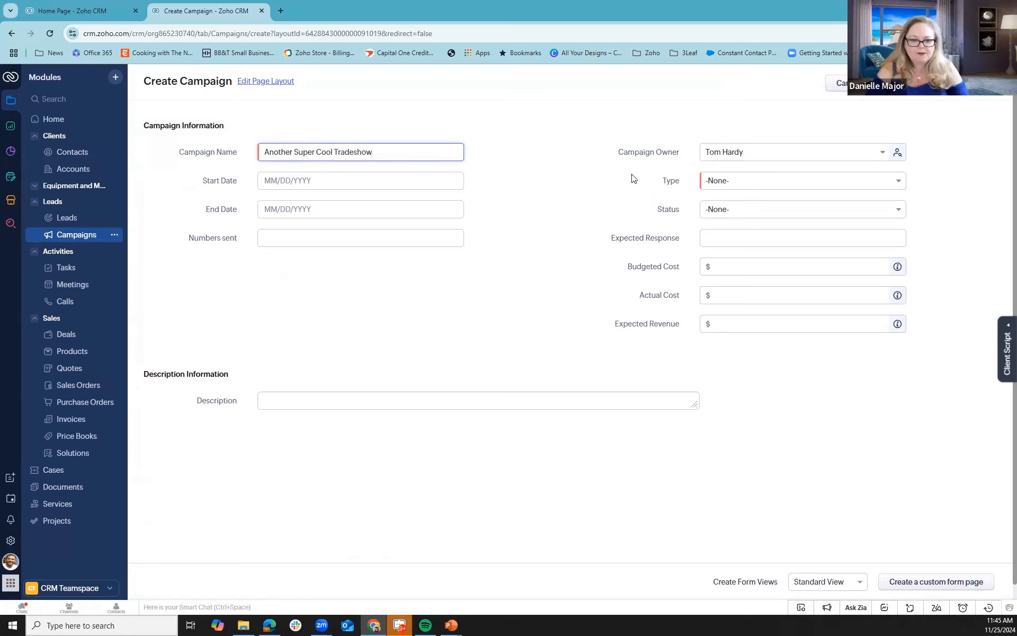
Set the campaign type to Trade Show and examine the Tradeshow Items subform
click(710, 182)
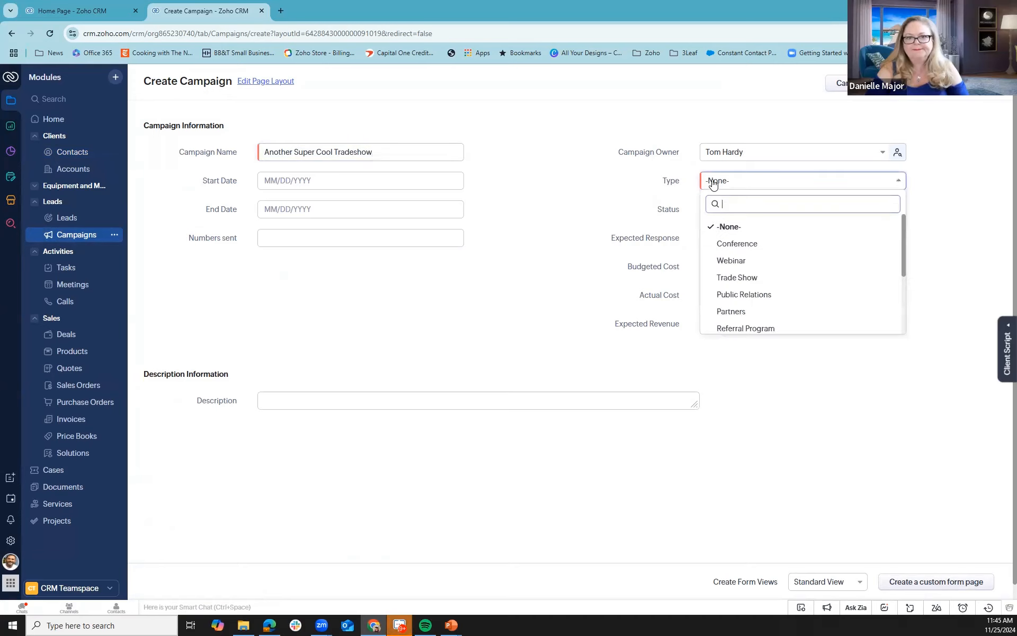
click(738, 278)
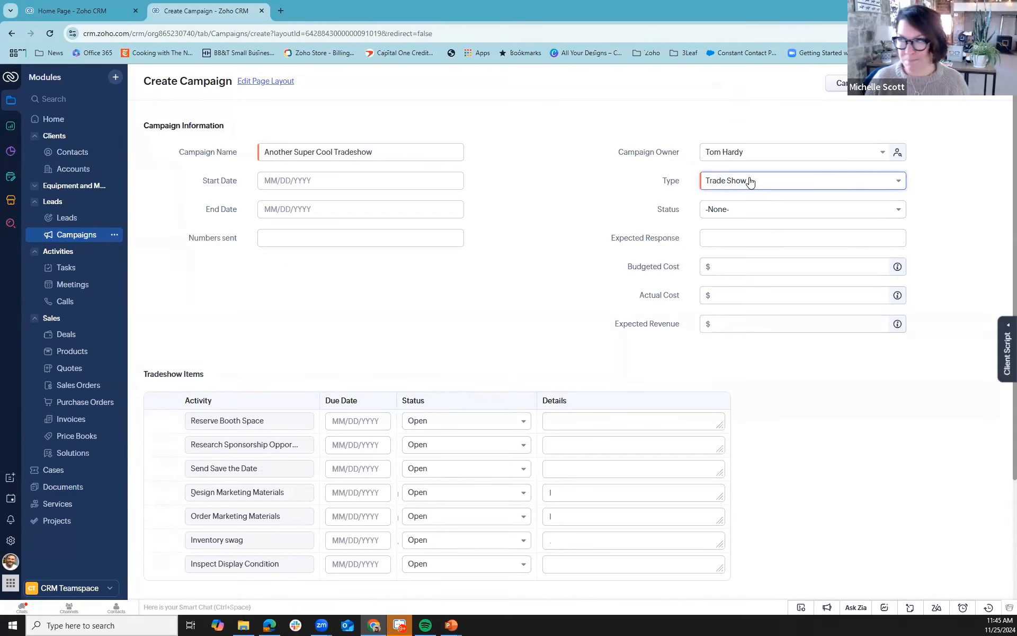
scroll(779, 256, down, 2)
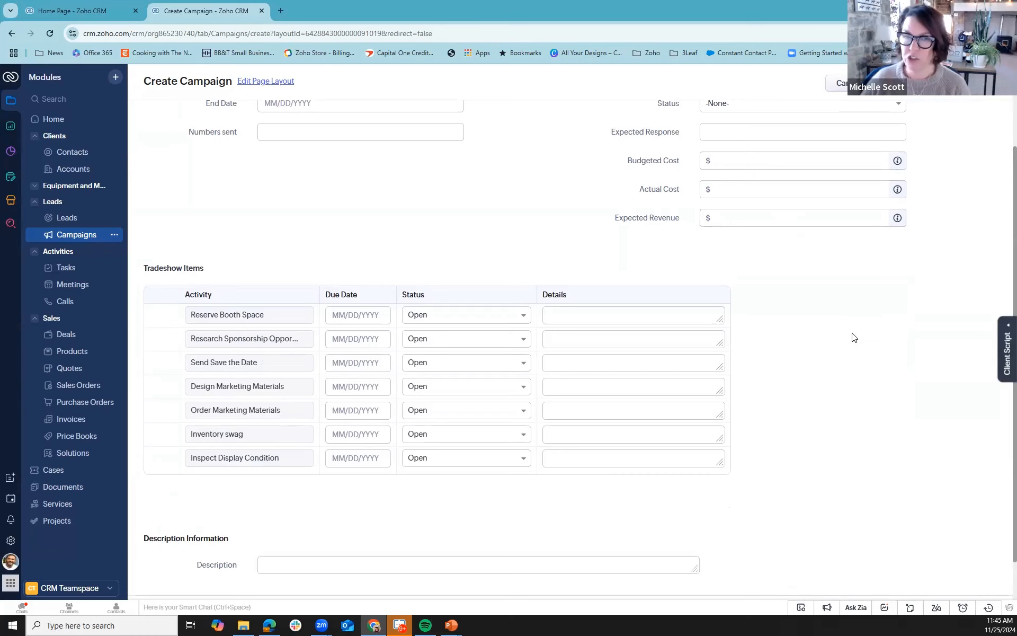
scroll(852, 337, up, 2)
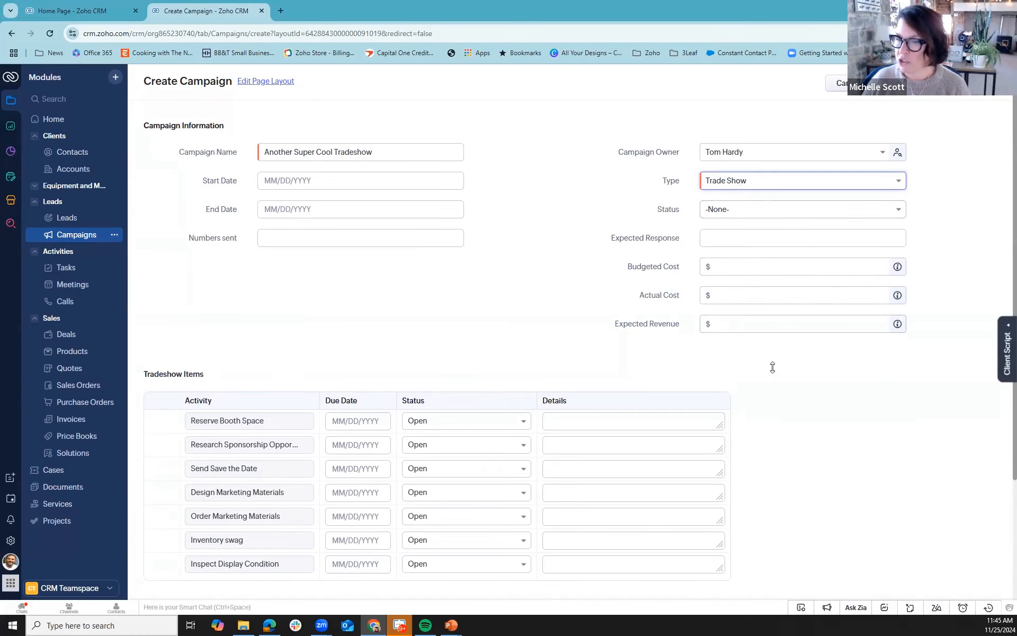
Set the Reserve Booth Space due date to 01/03/2025 in Tradeshow Items and look through its status options
scroll(772, 367, down, 2)
click(360, 312)
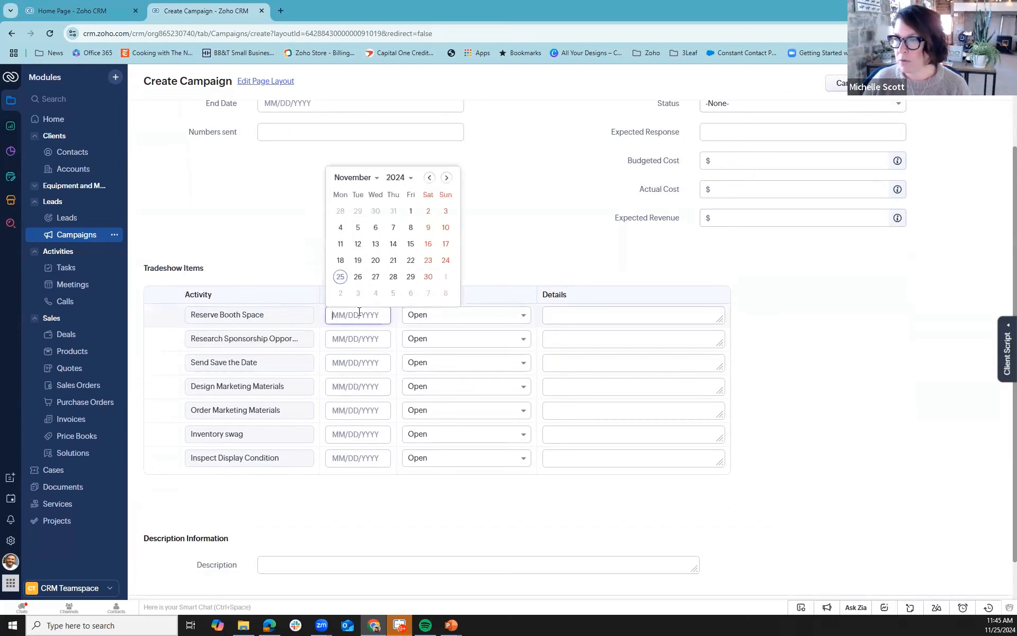
double_click(445, 178)
click(446, 158)
click(411, 193)
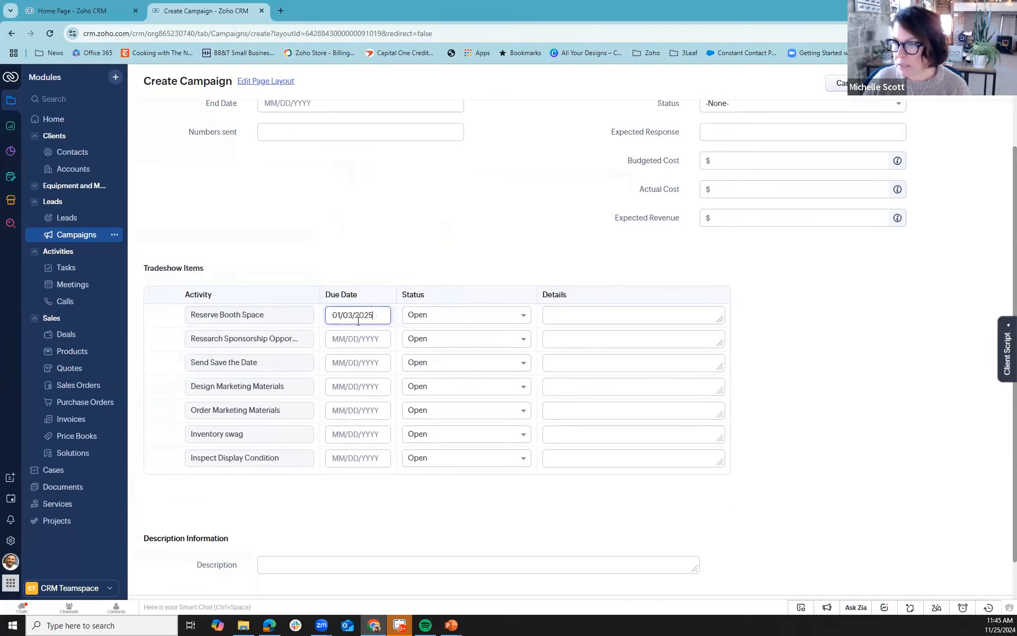
click(453, 318)
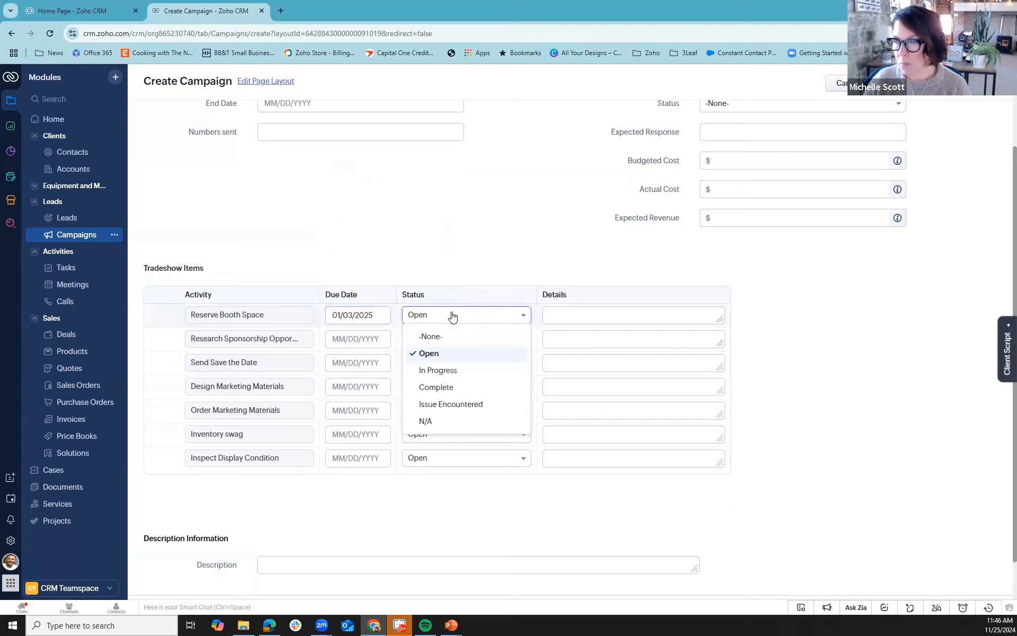
click(402, 260)
Give the Research Sponsorship Opportunities row a due date of 11/26/2024 and the status In Progress
click(358, 338)
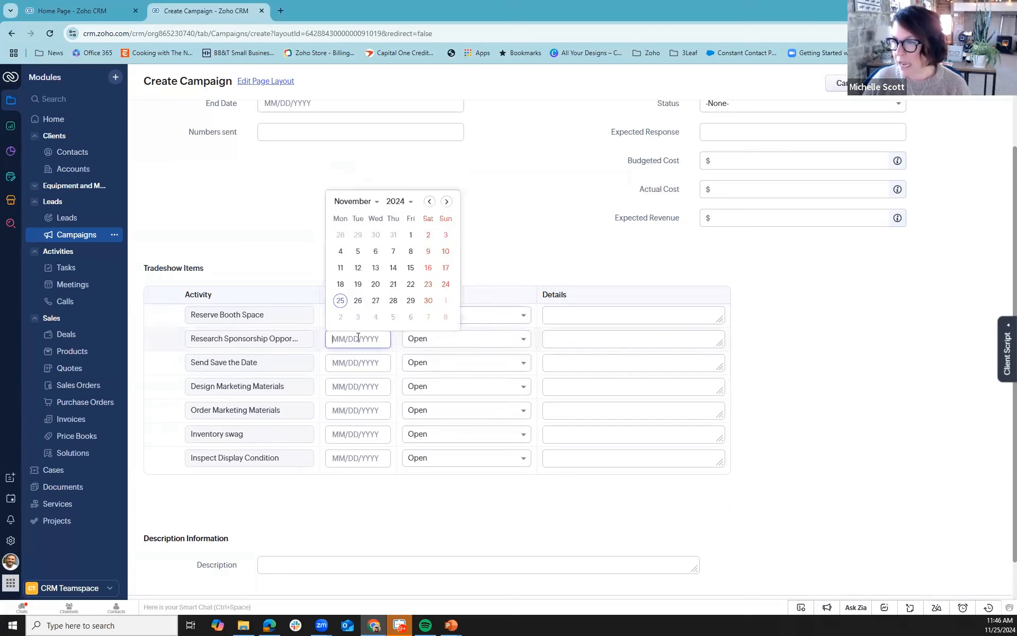
click(363, 310)
click(478, 338)
click(461, 381)
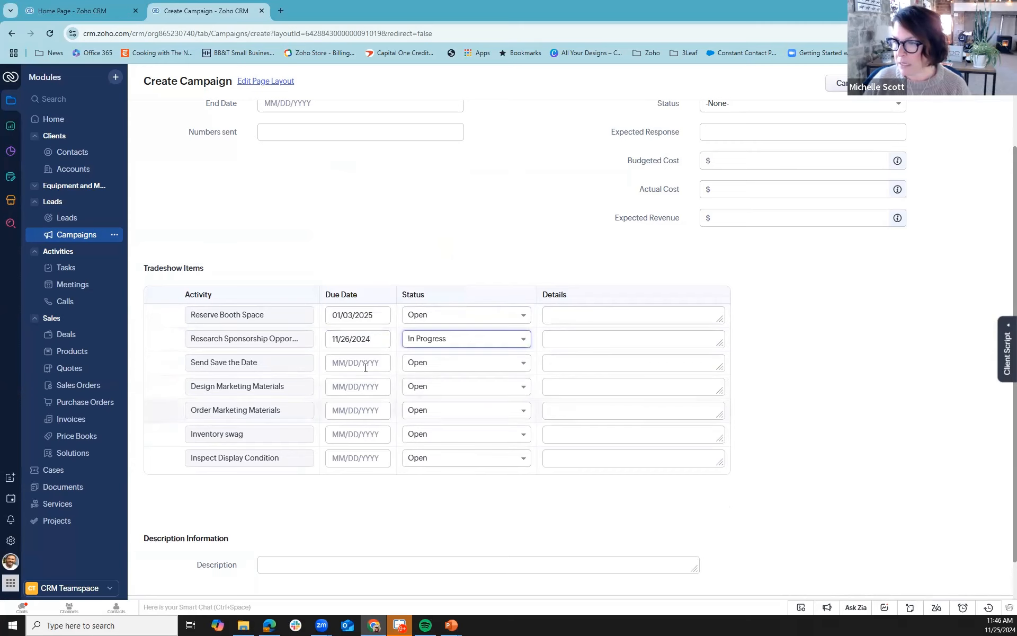
Give the Send Save the Date row a due date of 12/03/2024 and the status In Progress
click(361, 363)
click(448, 226)
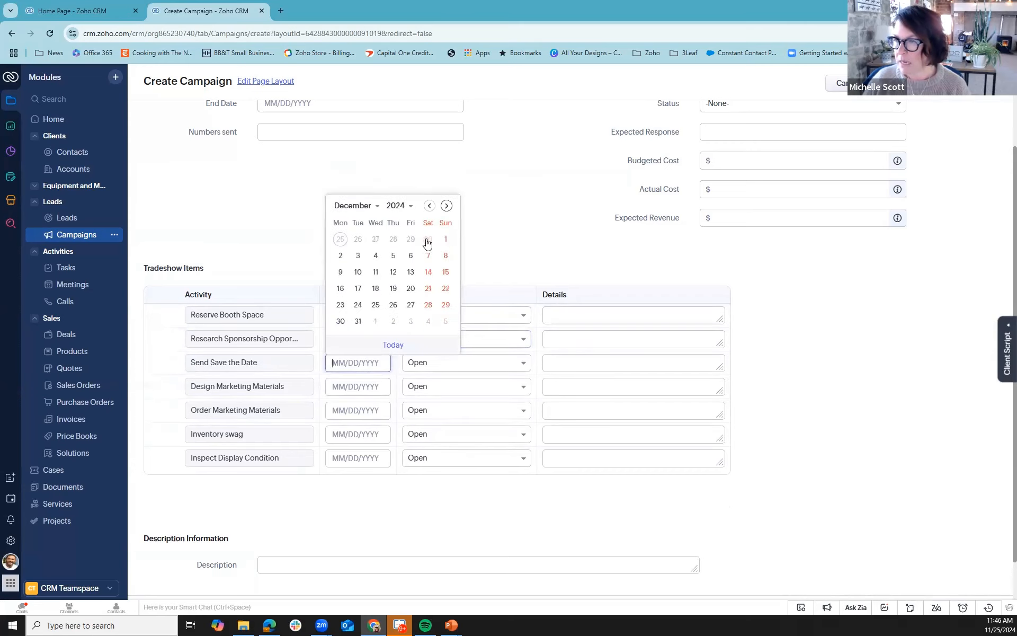
click(358, 260)
click(441, 366)
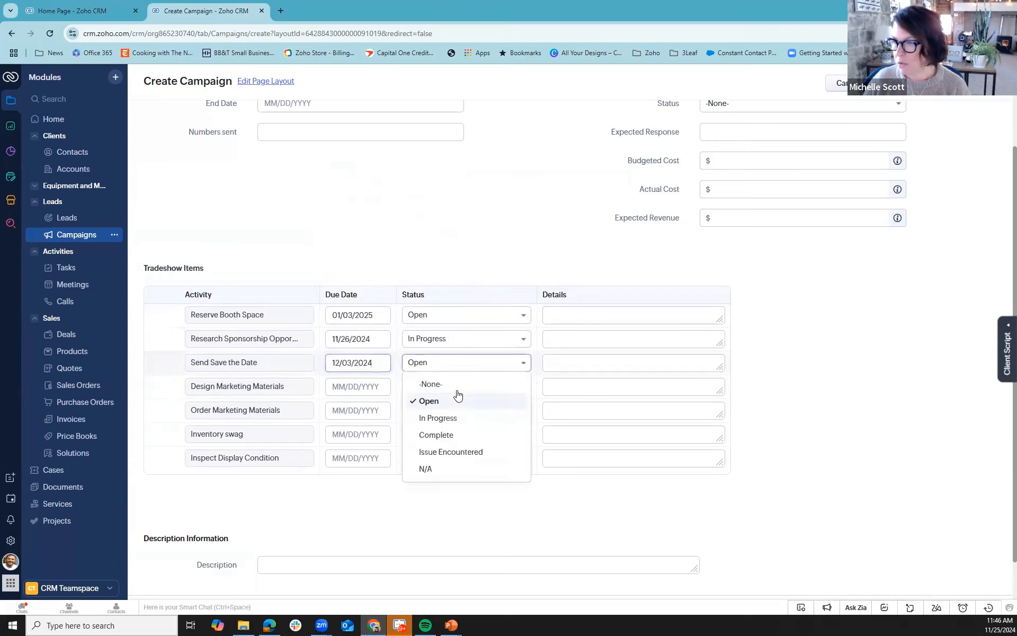
click(441, 420)
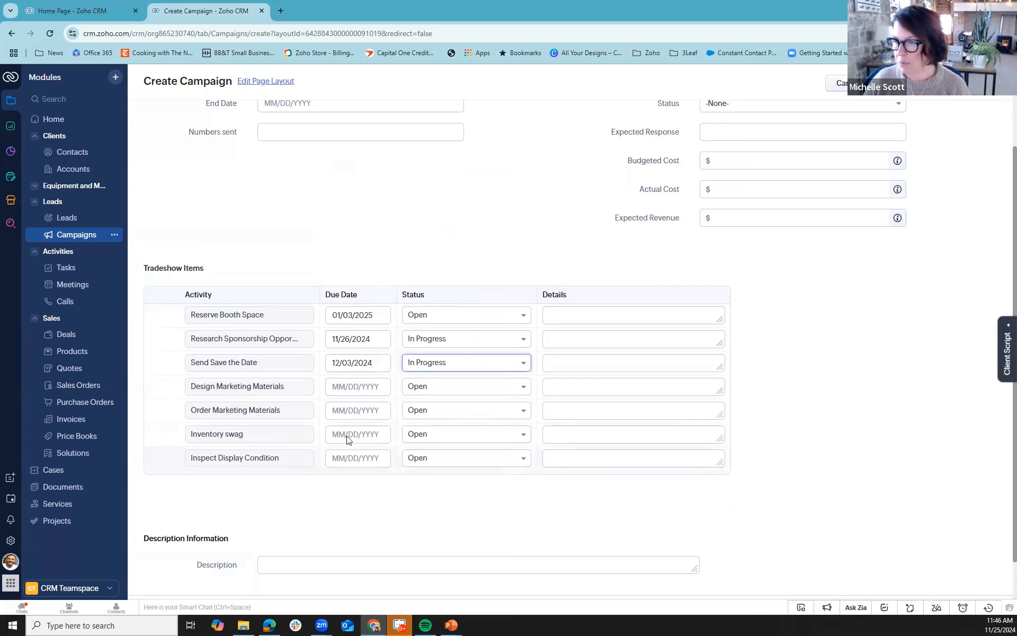
Set Design Marketing Materials to due date 11/29/2024 and status Complete, save the campaign and review its Tradeshow Items
click(351, 386)
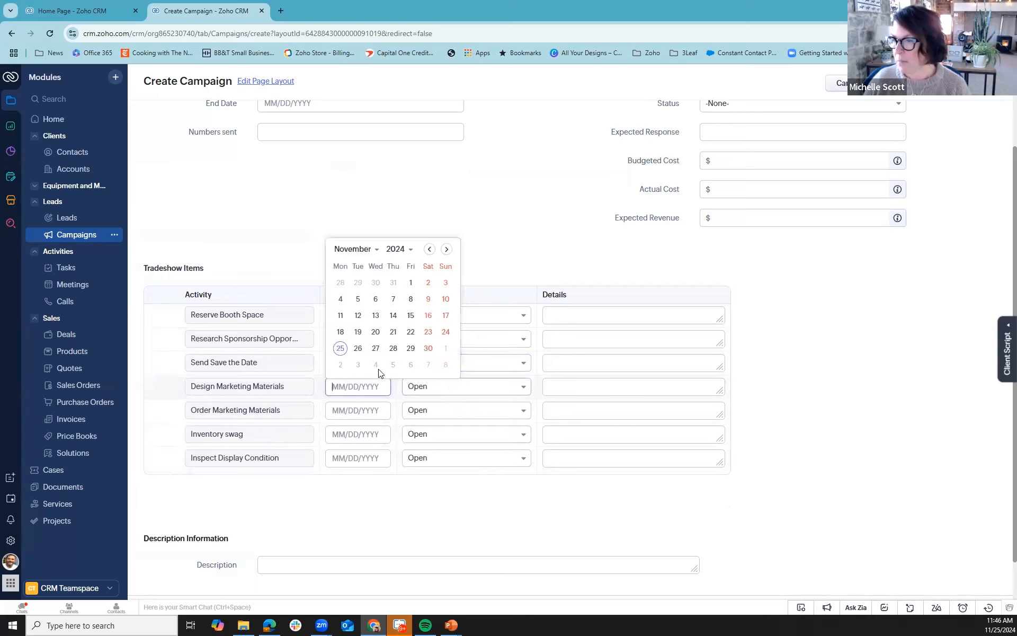
click(411, 348)
click(439, 386)
click(449, 459)
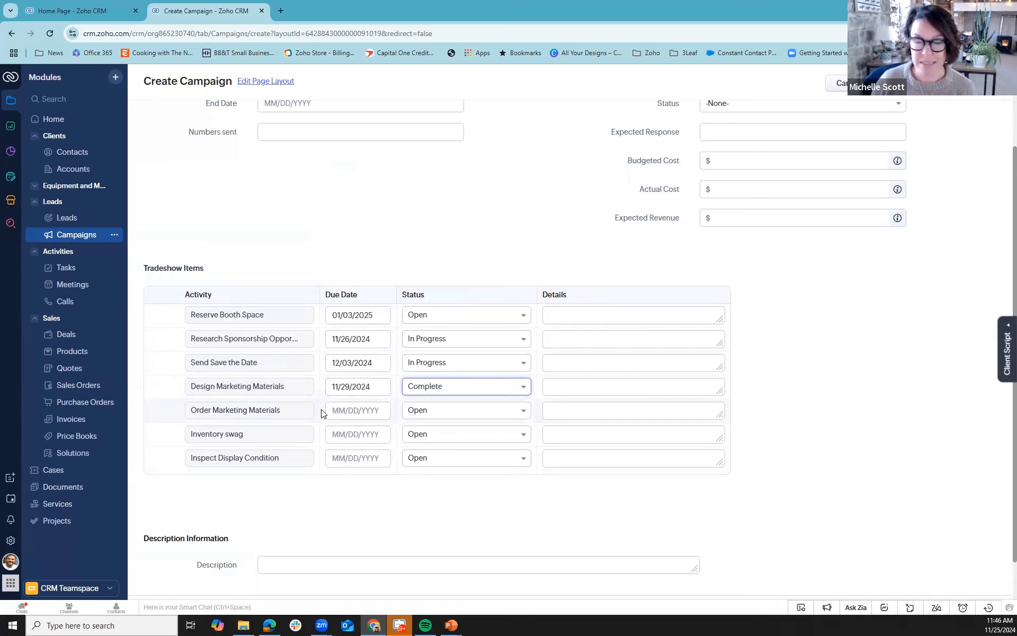
click(979, 83)
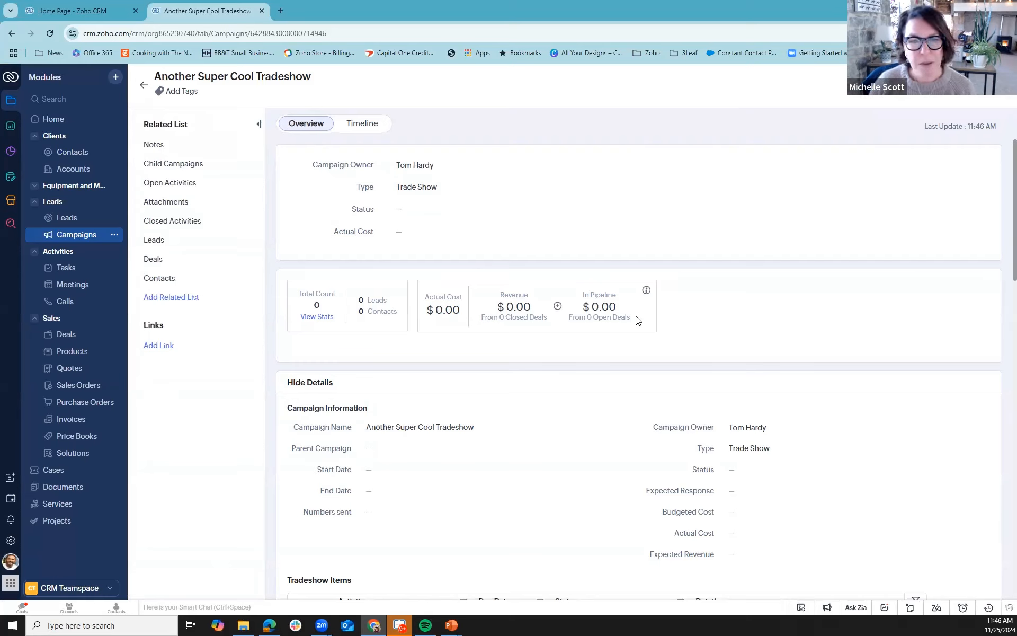
scroll(638, 319, down, 6)
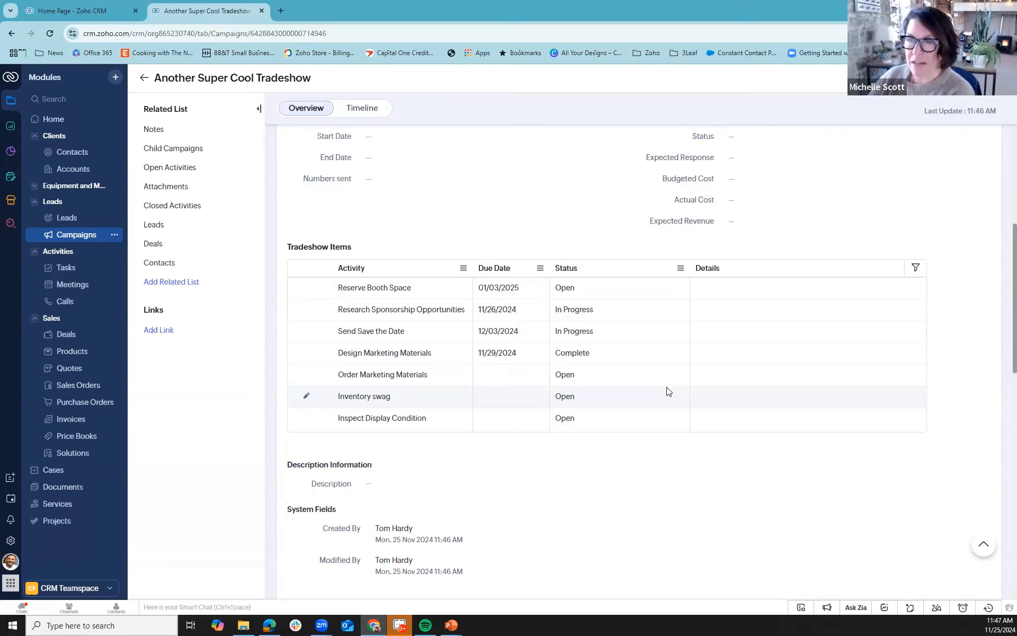
Mail-merge the Tudor Consulting contact with the Candidate Profite.zdoc template, running the merge as a new document
click(74, 157)
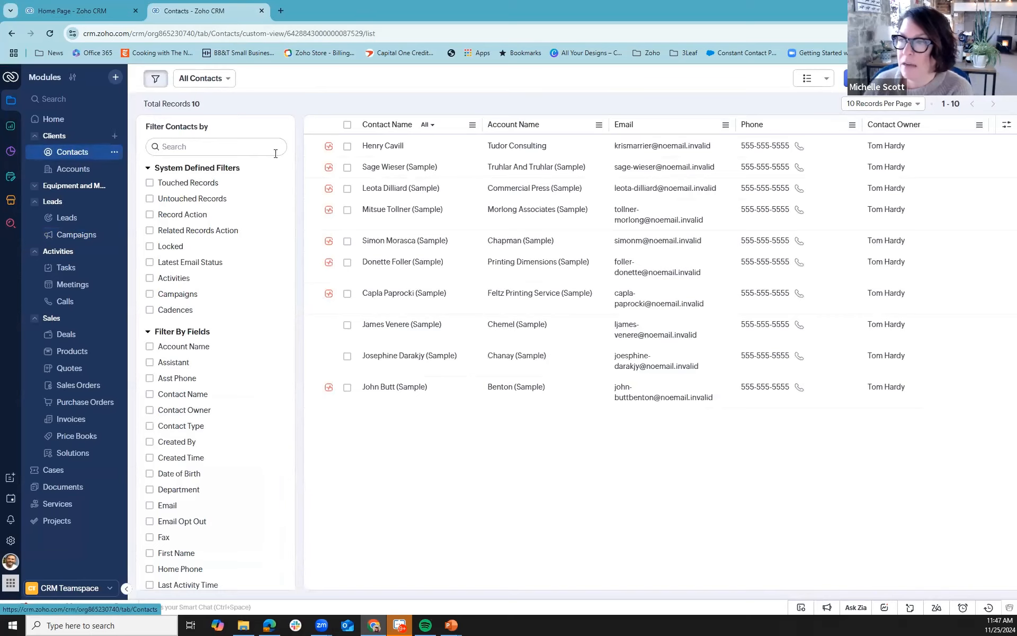
click(391, 151)
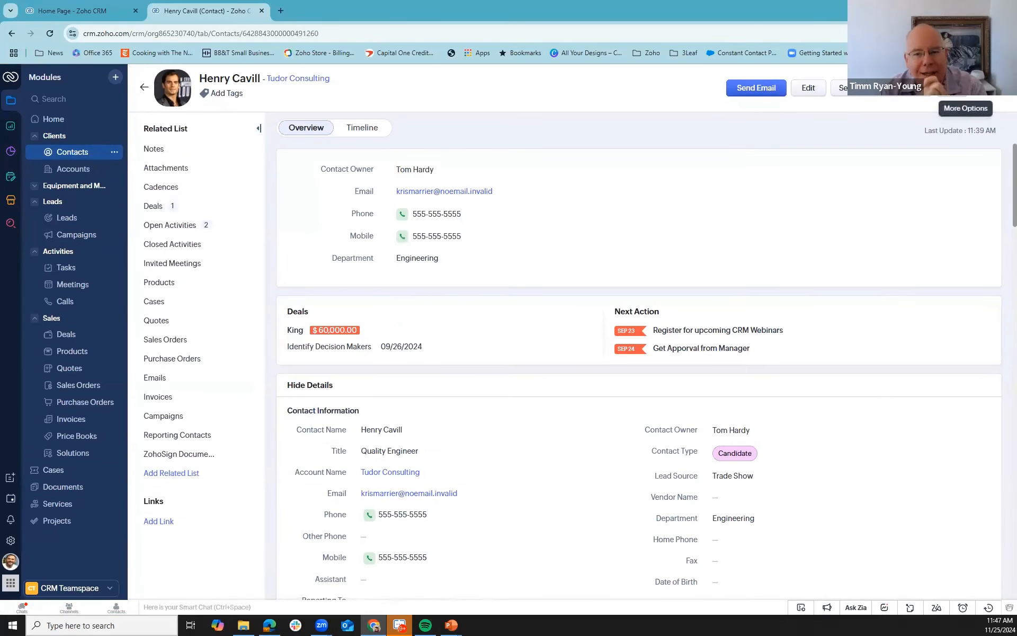
click(954, 88)
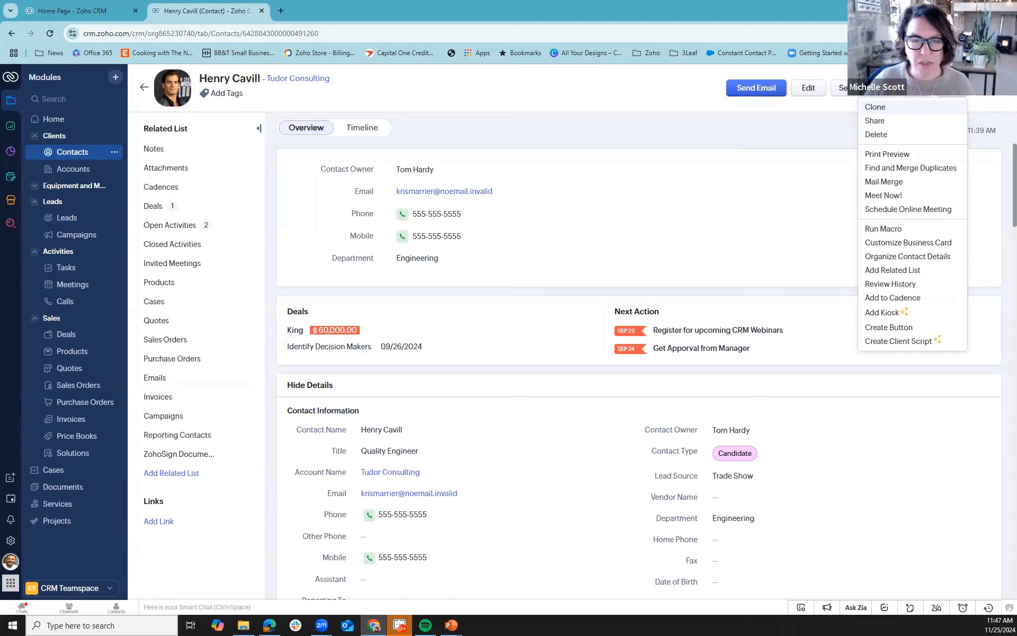
click(898, 184)
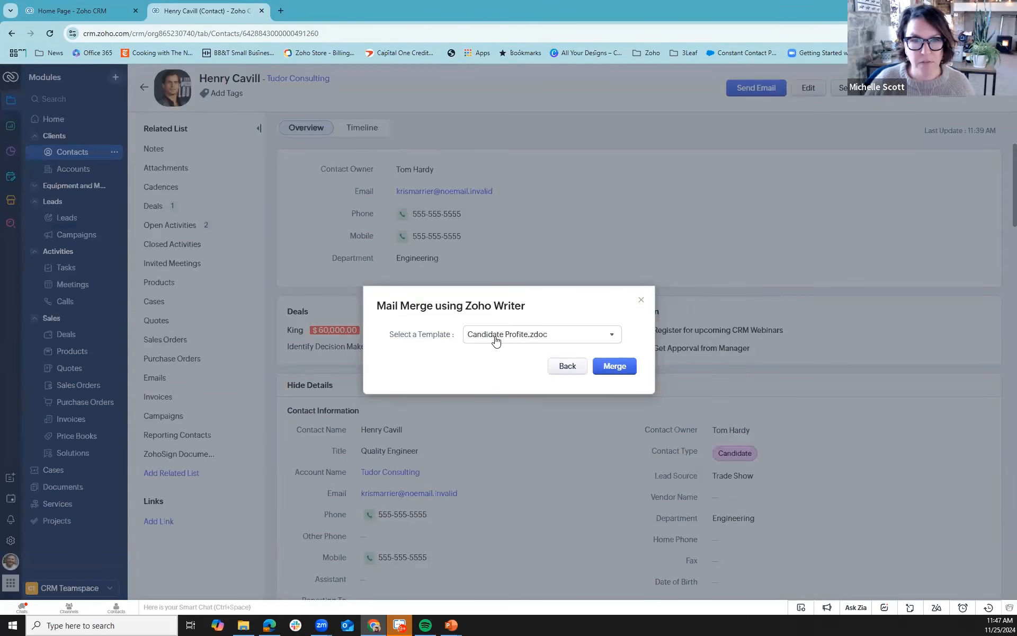
click(613, 366)
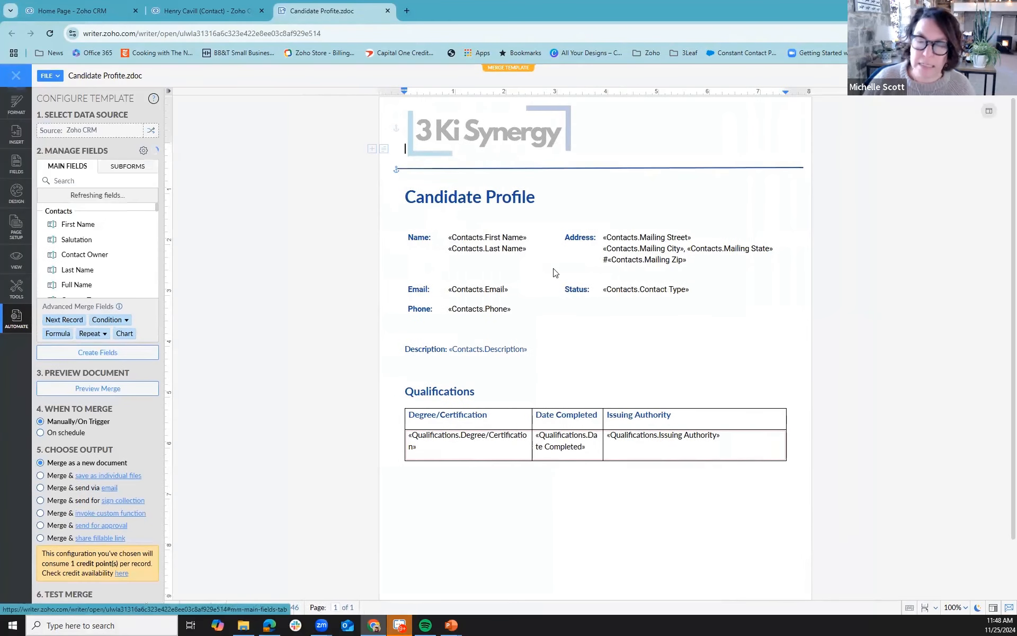
scroll(137, 417, down, 3)
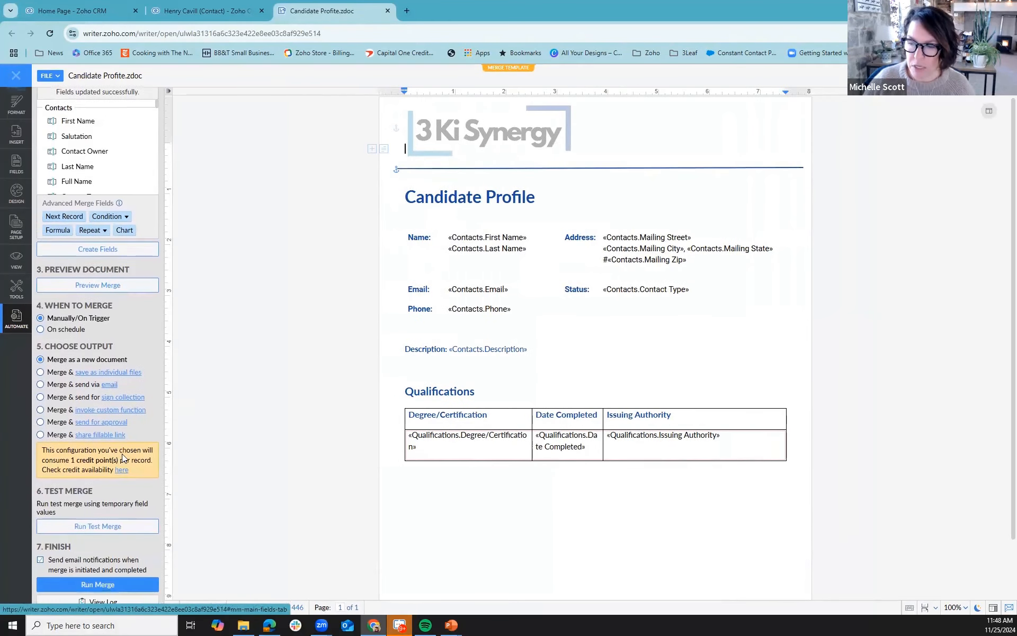
click(121, 585)
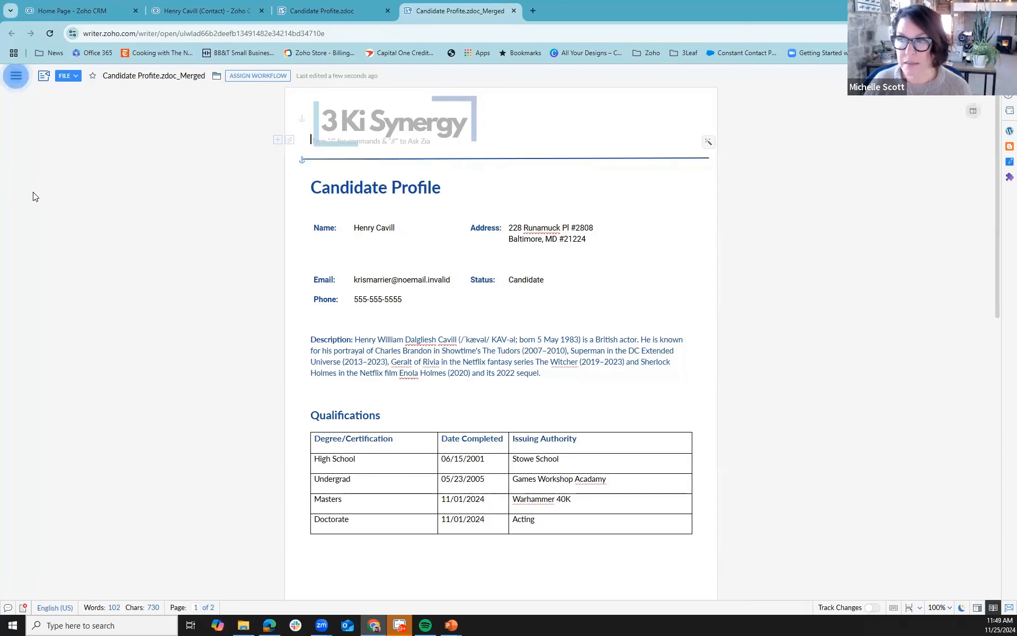
Return to the CRM contacts list and view its import options, including Import Qualifications
click(174, 12)
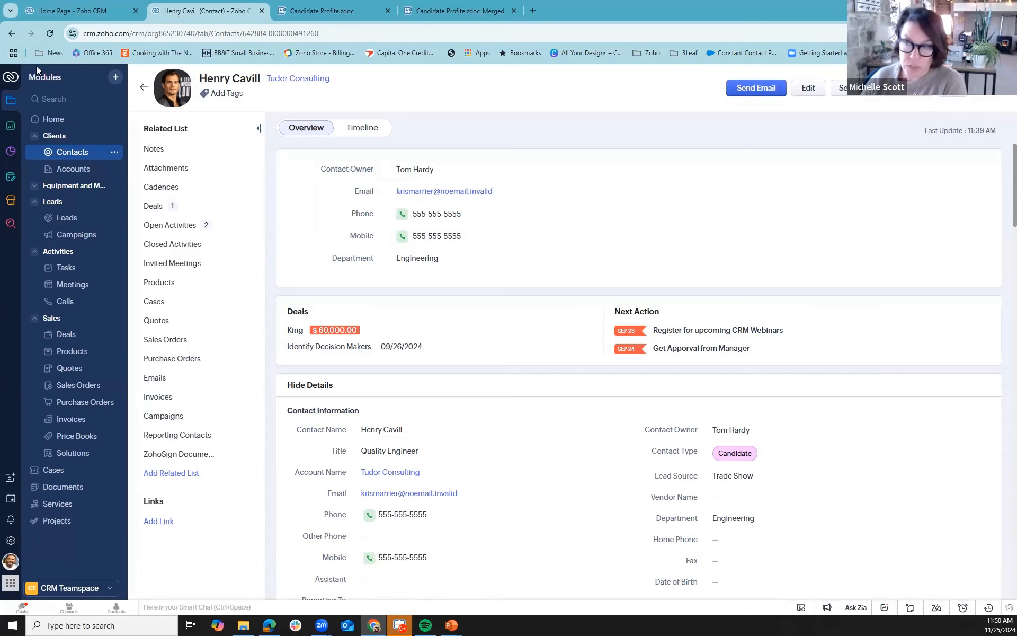
click(49, 153)
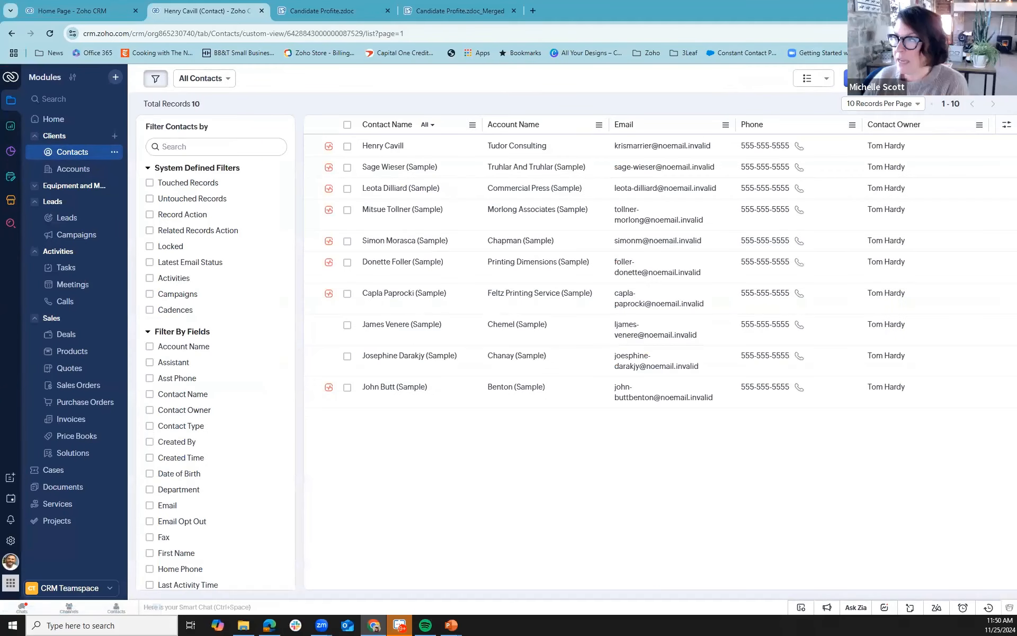
click(928, 78)
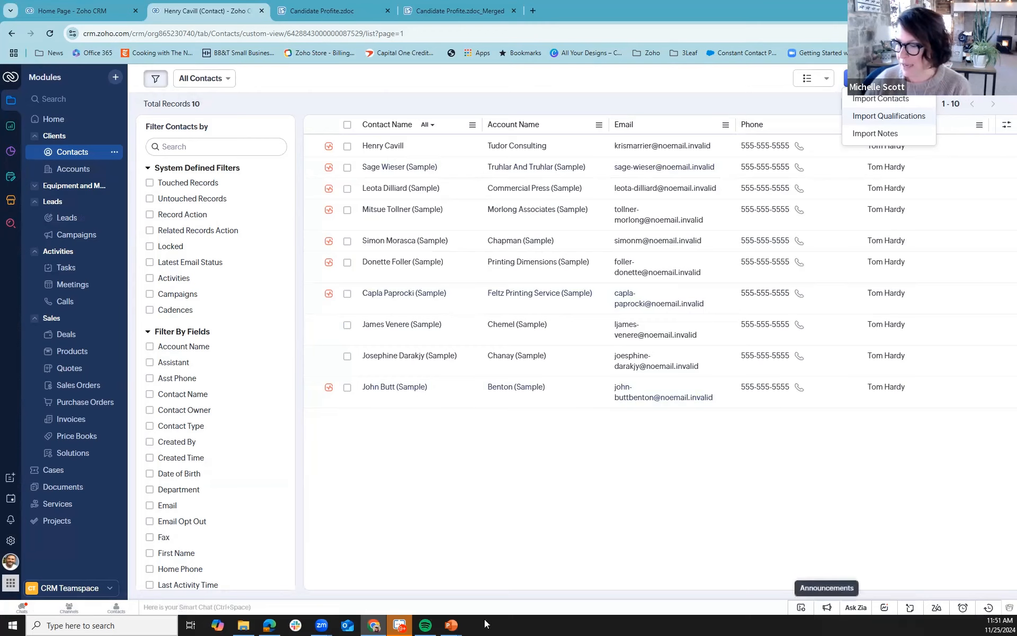
Switch to the running PowerPoint slide show and advance from the team slide to the Thank You slide
mouse_move(451, 625)
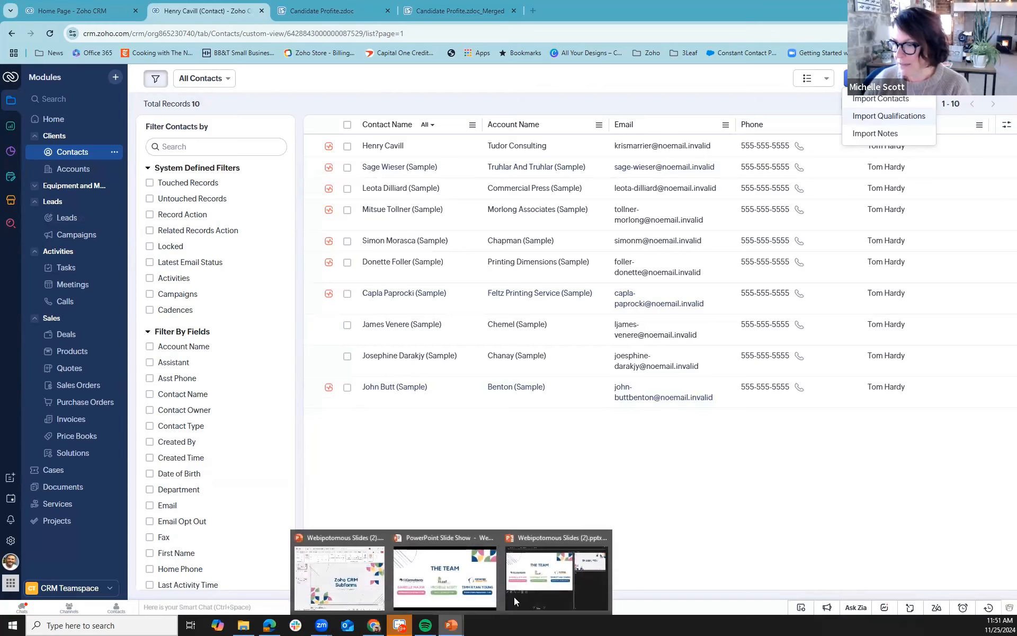
click(441, 583)
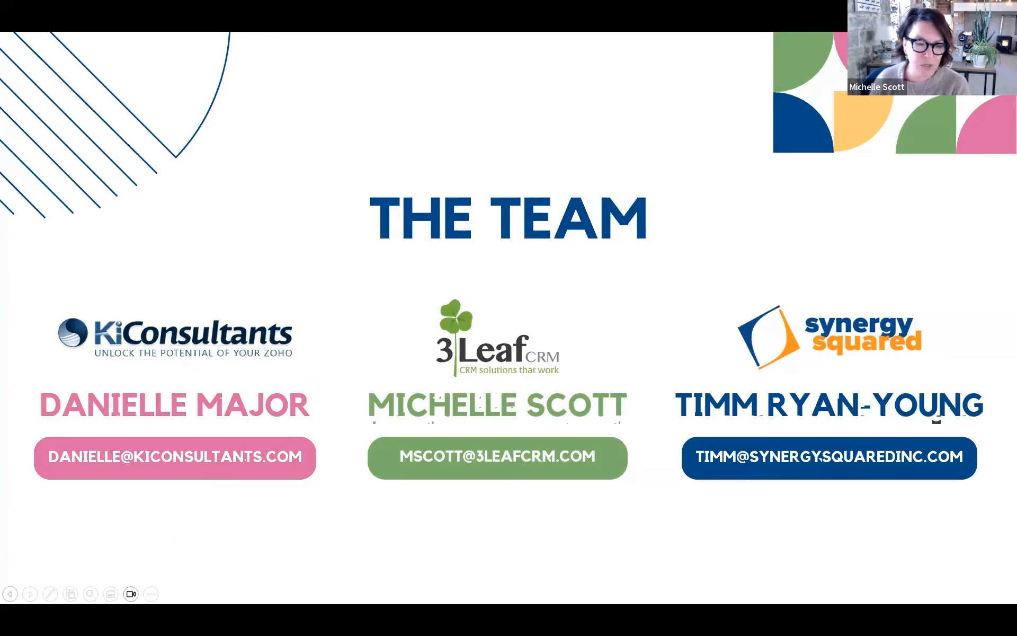
key(Right)
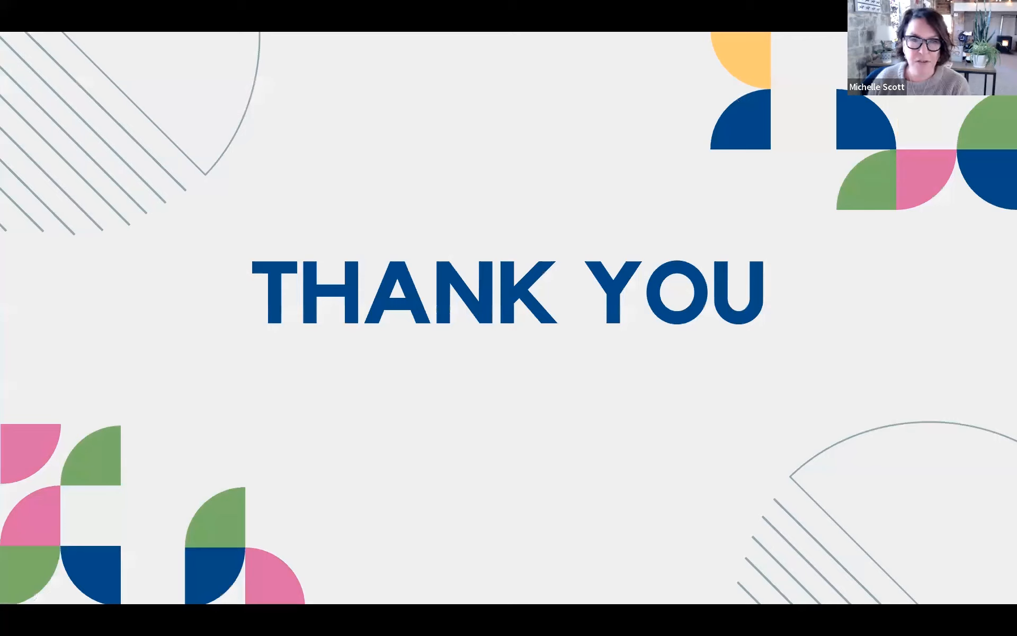